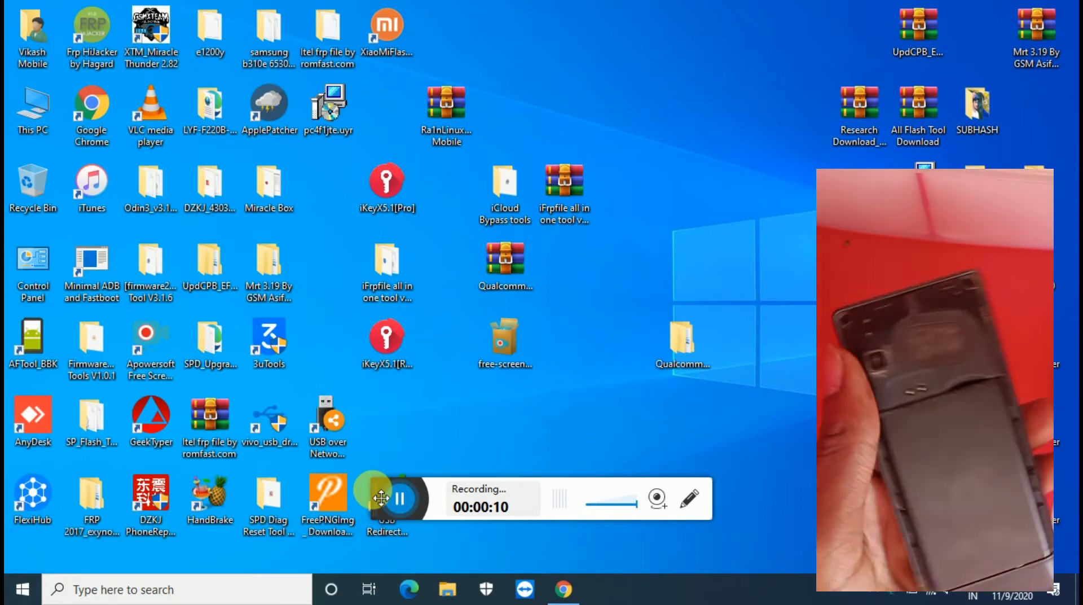
Step: Launch QFIL from the inner Qualcomm_Flash_Image_Loader_v2.0.1.9 folder stored on the desktop
left_click_drag(386, 496, 720, 438)
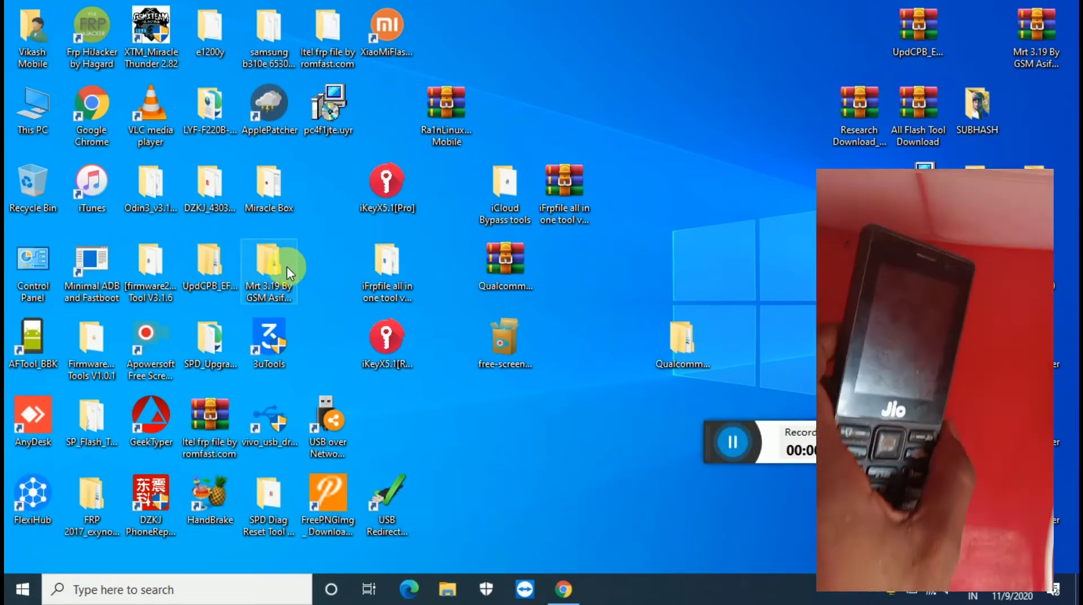
left_click(685, 339)
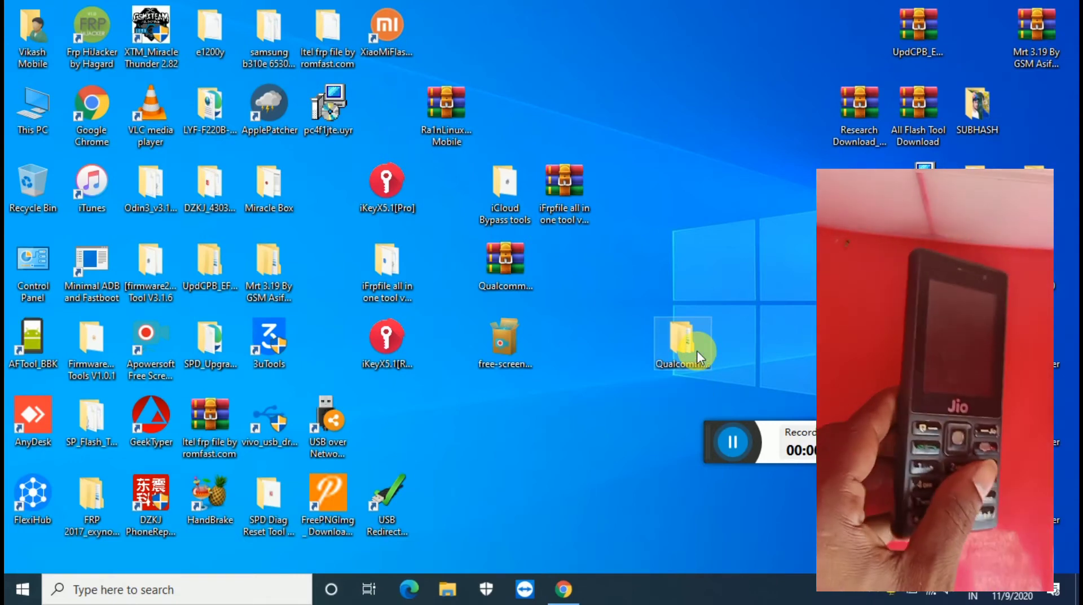
double_click(696, 351)
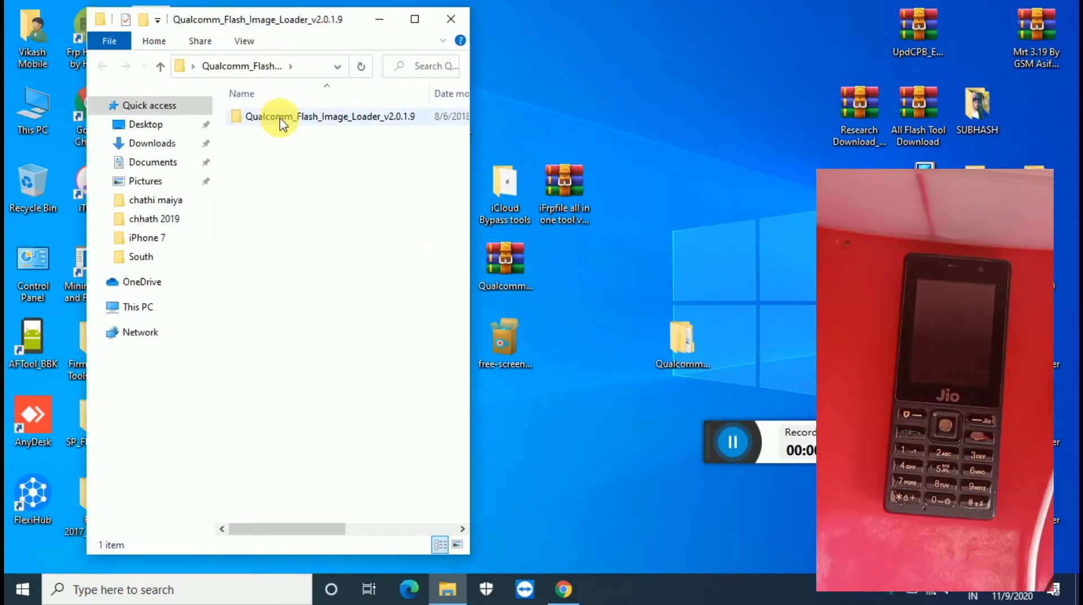
double_click(280, 116)
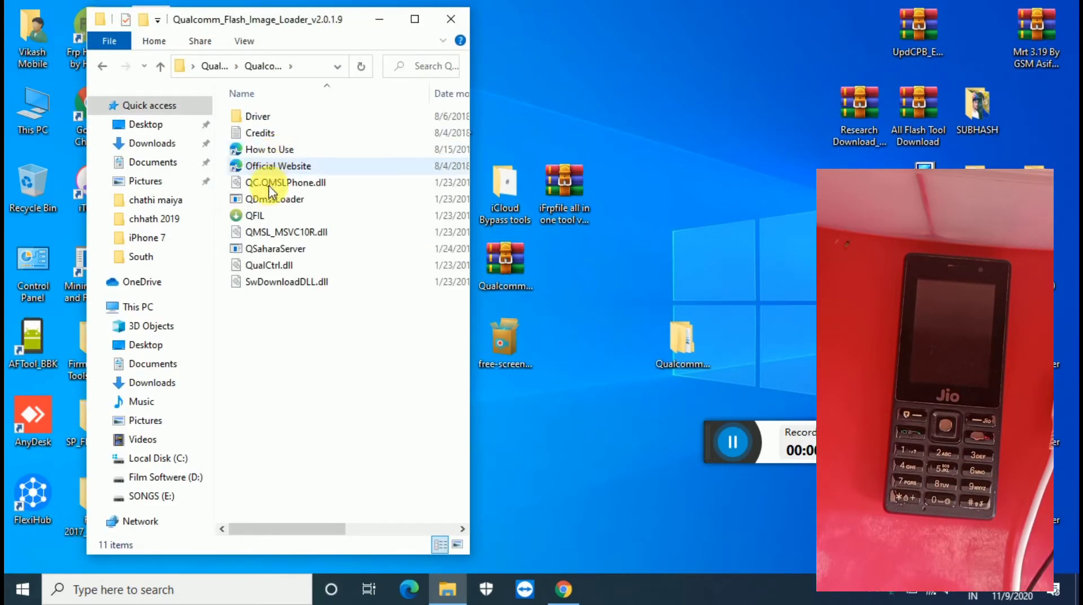
double_click(264, 218)
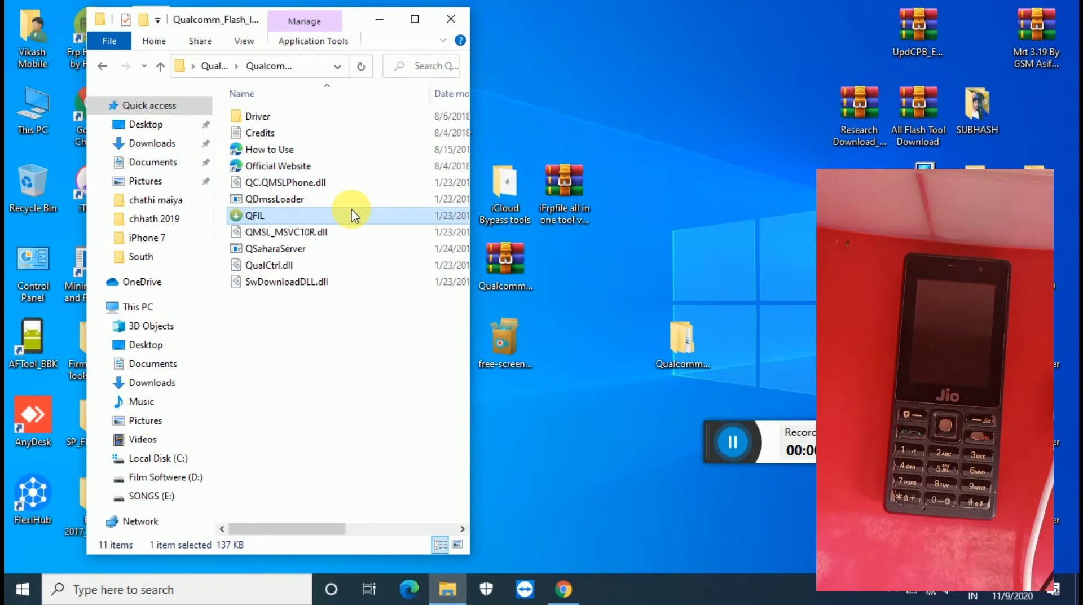
left_click(356, 330)
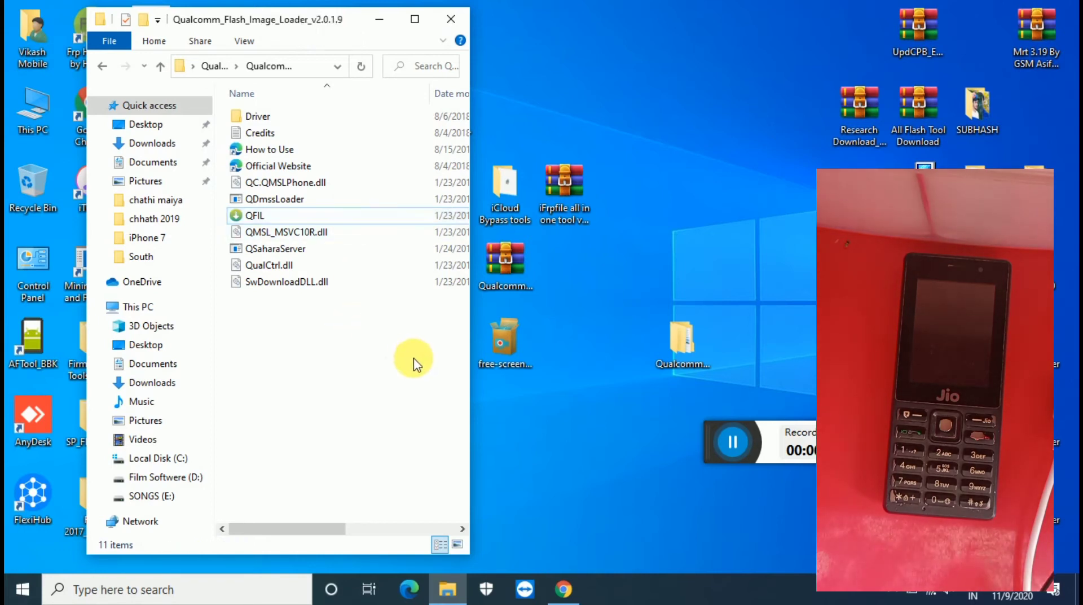
left_click(747, 110)
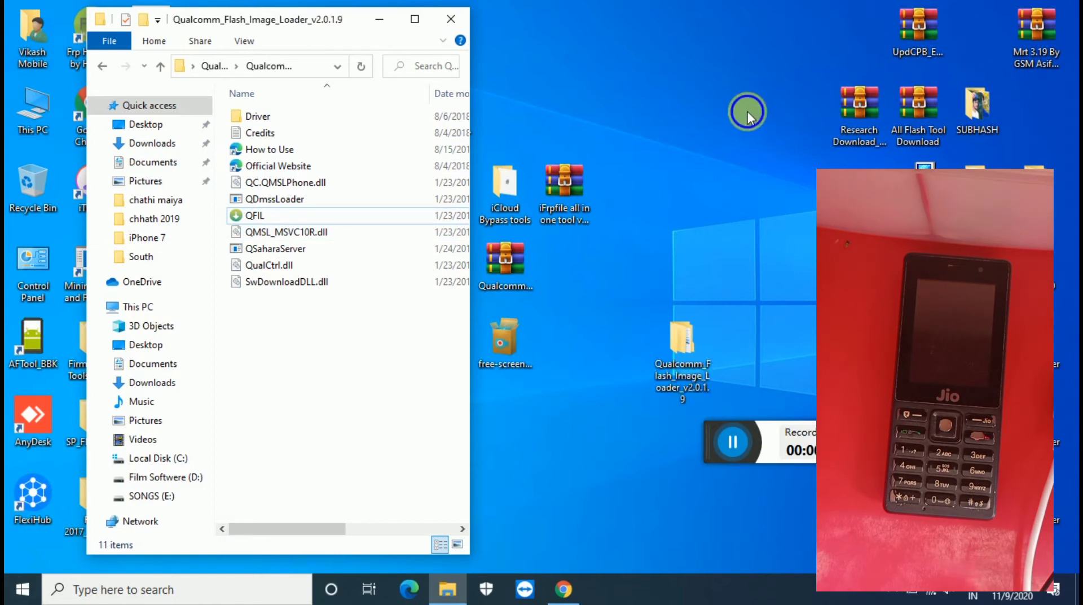
right_click(762, 151)
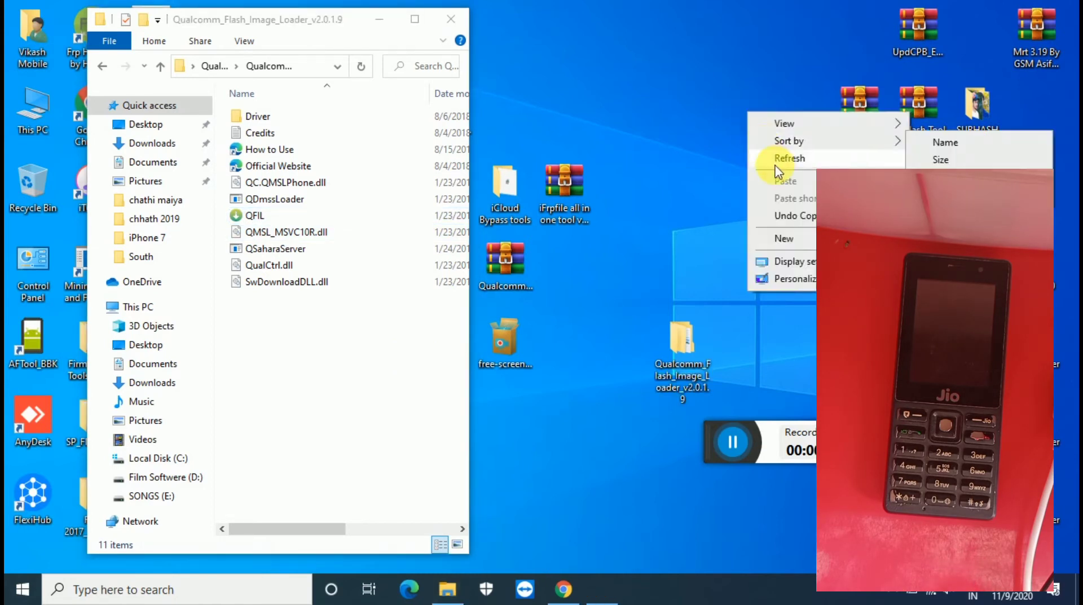
left_click(774, 163)
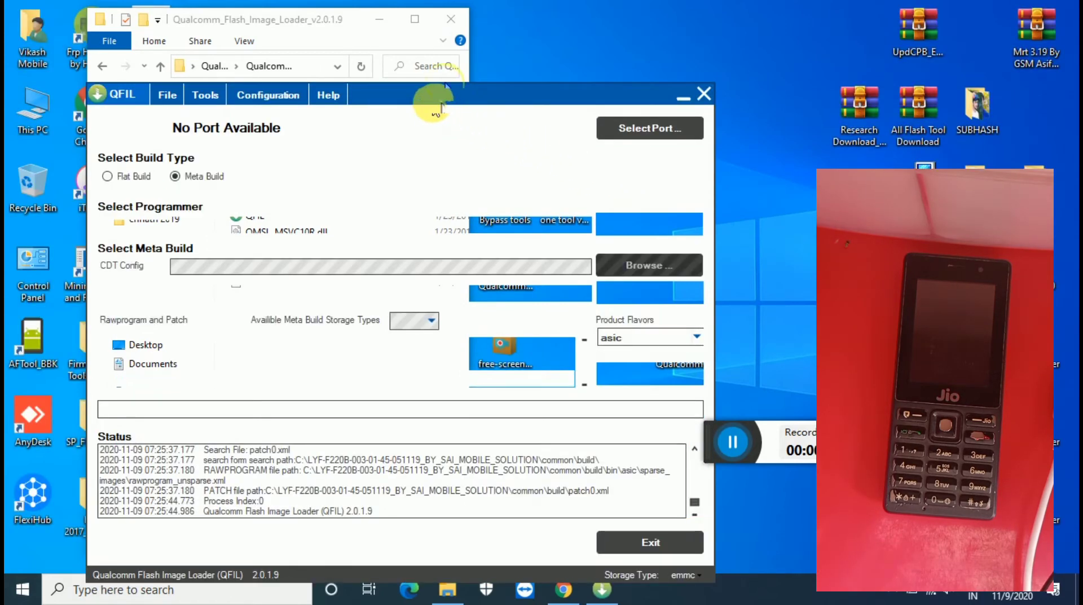
Step: Try to download the loaded firmware content to the phone on port Qualcomm HS-USB QDLoader 9008 (COM12), and close QFIL and its folder
left_click_drag(446, 89, 436, 54)
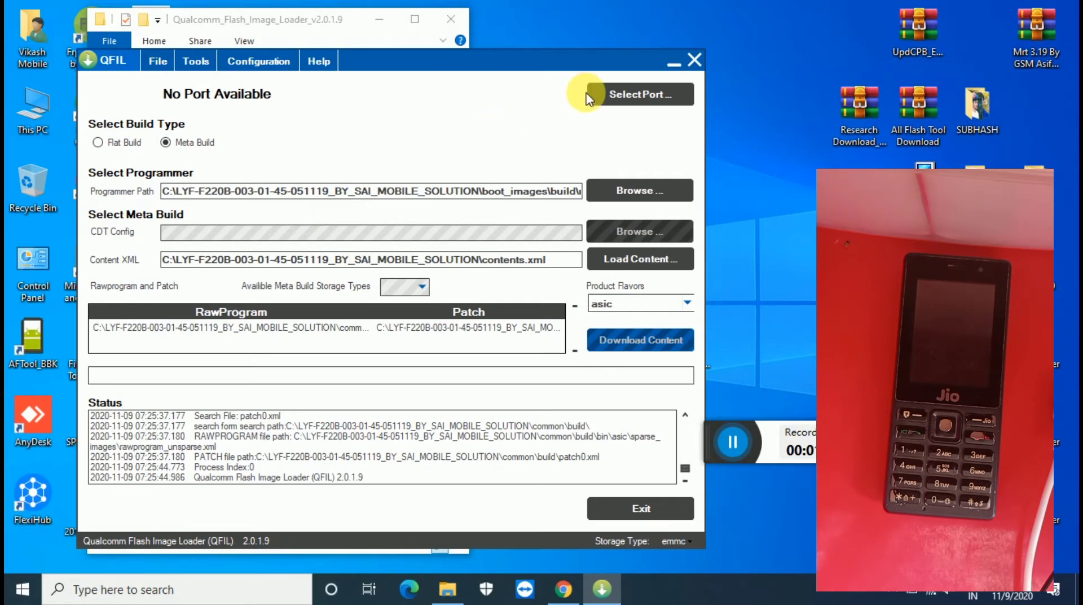
left_click(618, 100)
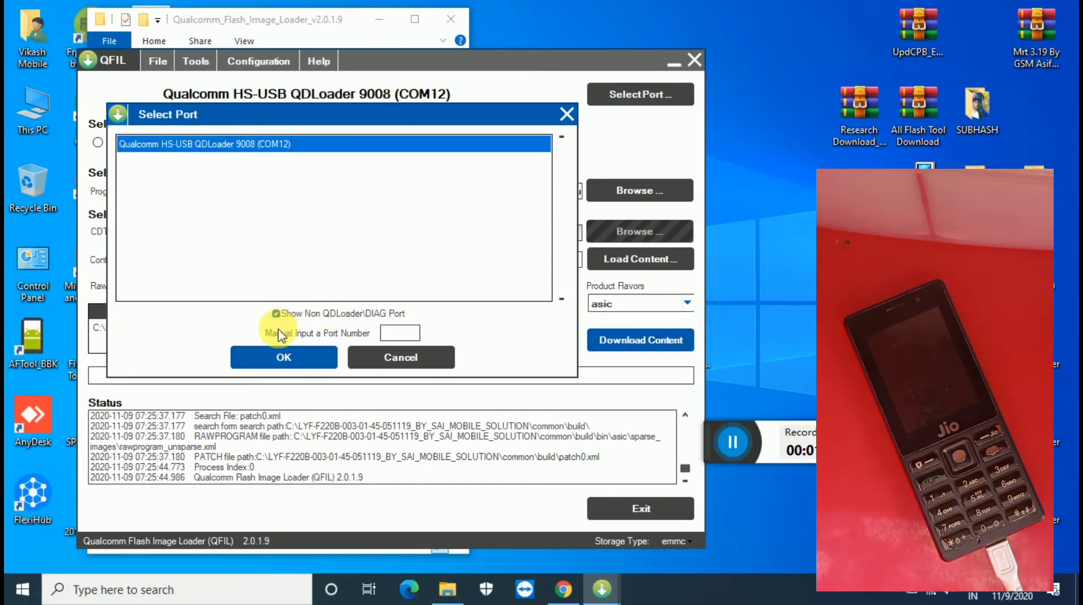
left_click(293, 349)
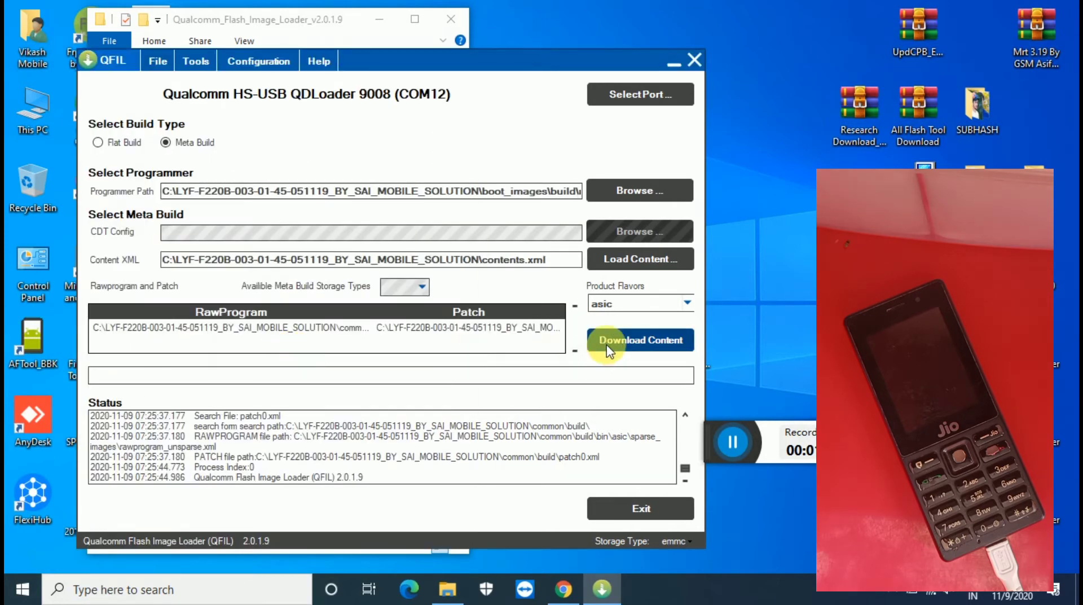
left_click(615, 344)
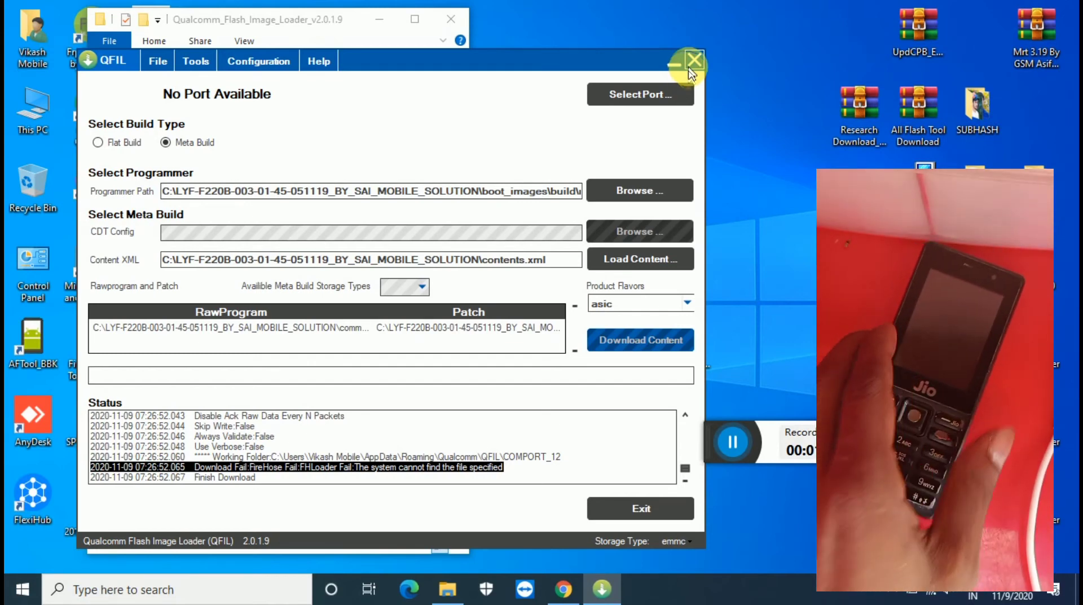
left_click(688, 66)
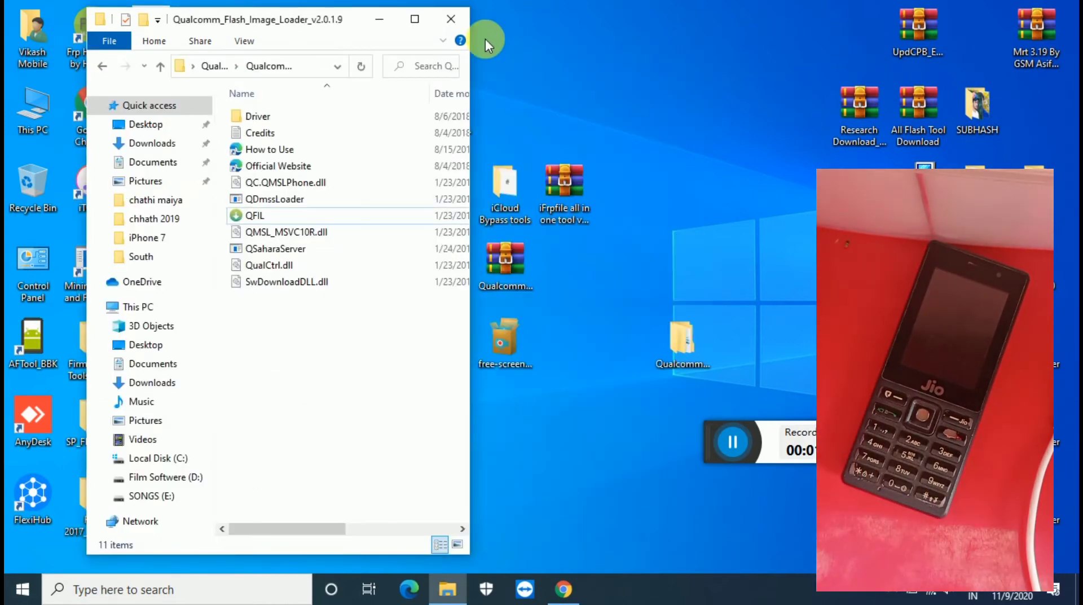
left_click(451, 19)
Step: Open the All Flash Tool Download archive from the jio phone flash tools all folder in Mobile Softwer on drive D
double_click(32, 103)
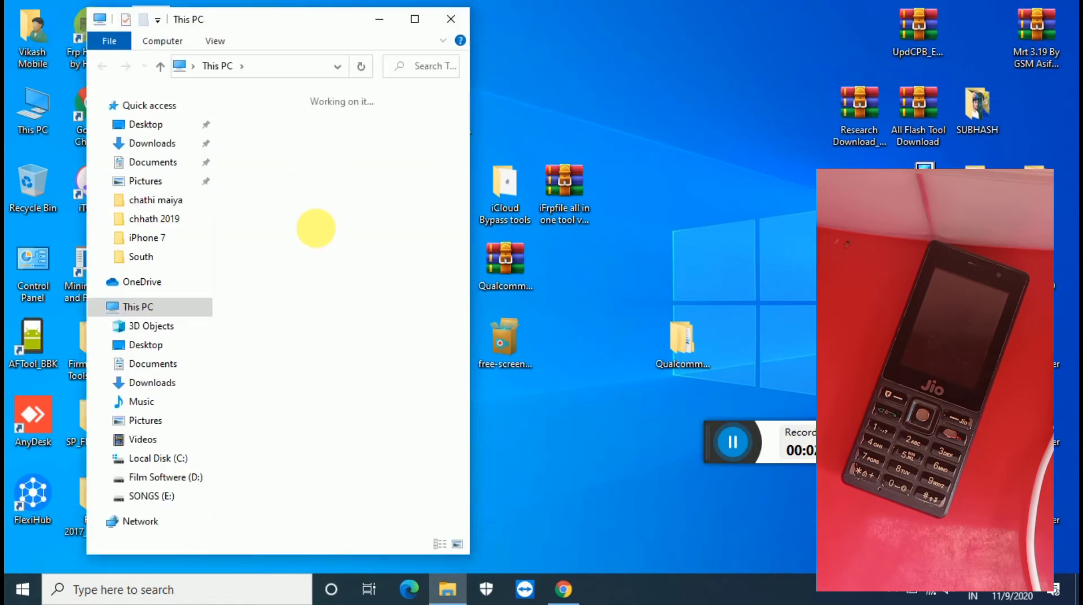
double_click(307, 206)
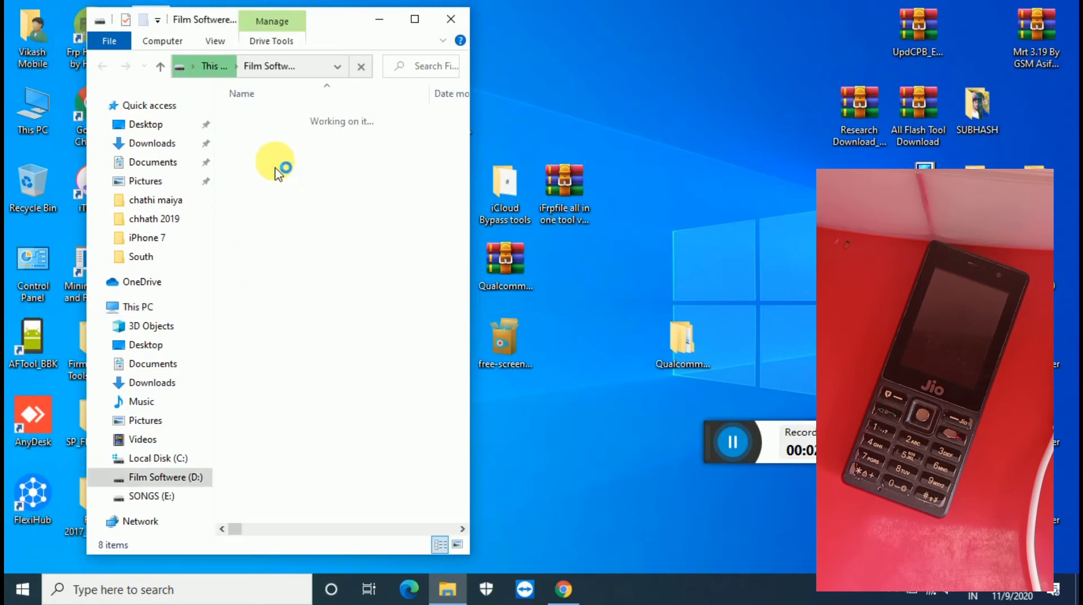
double_click(276, 151)
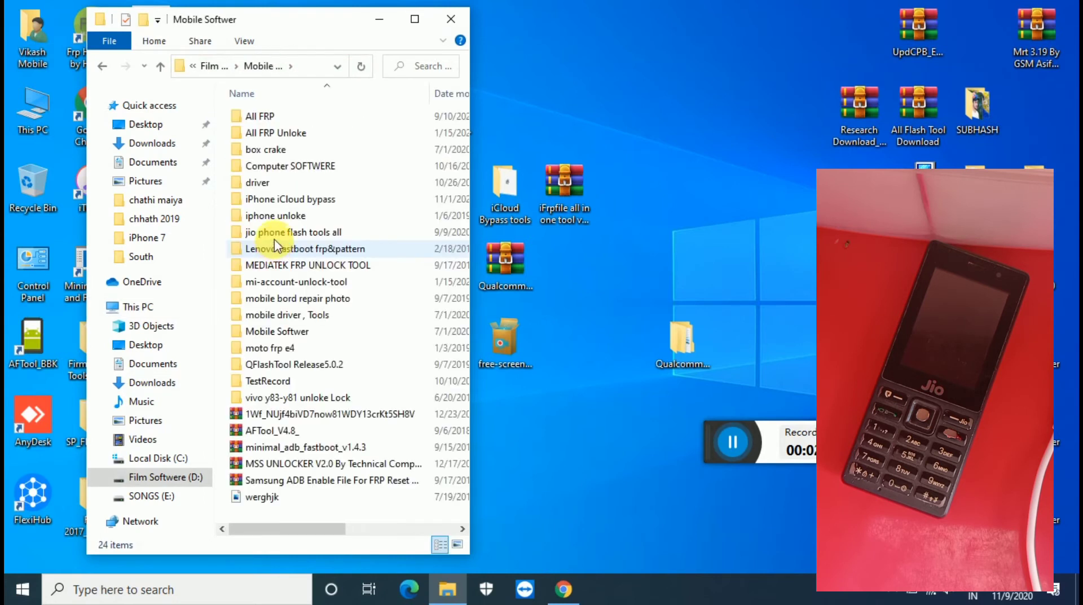
double_click(279, 232)
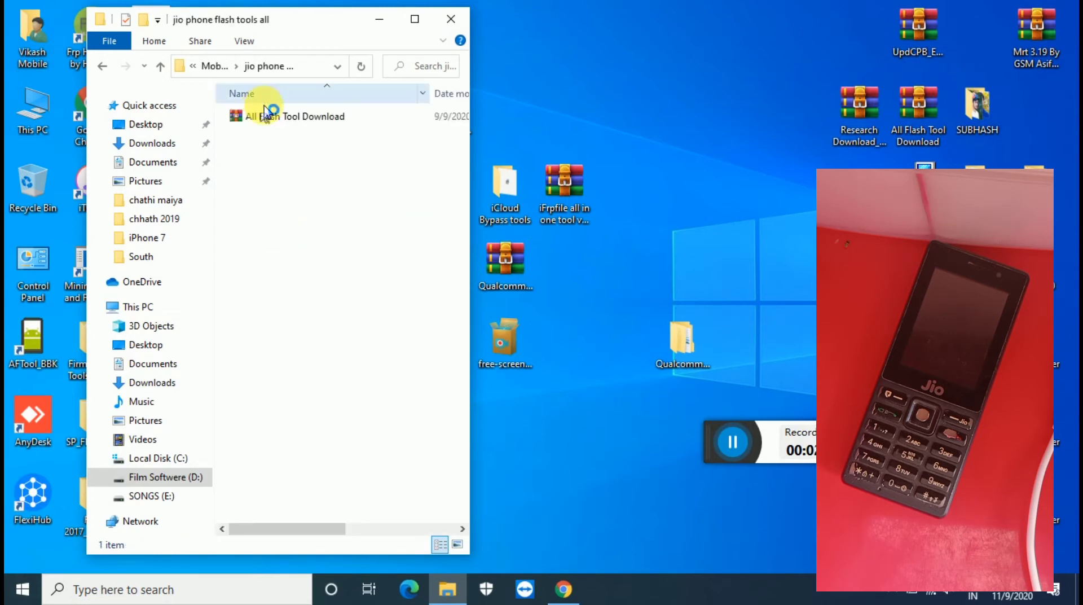
left_click(267, 121)
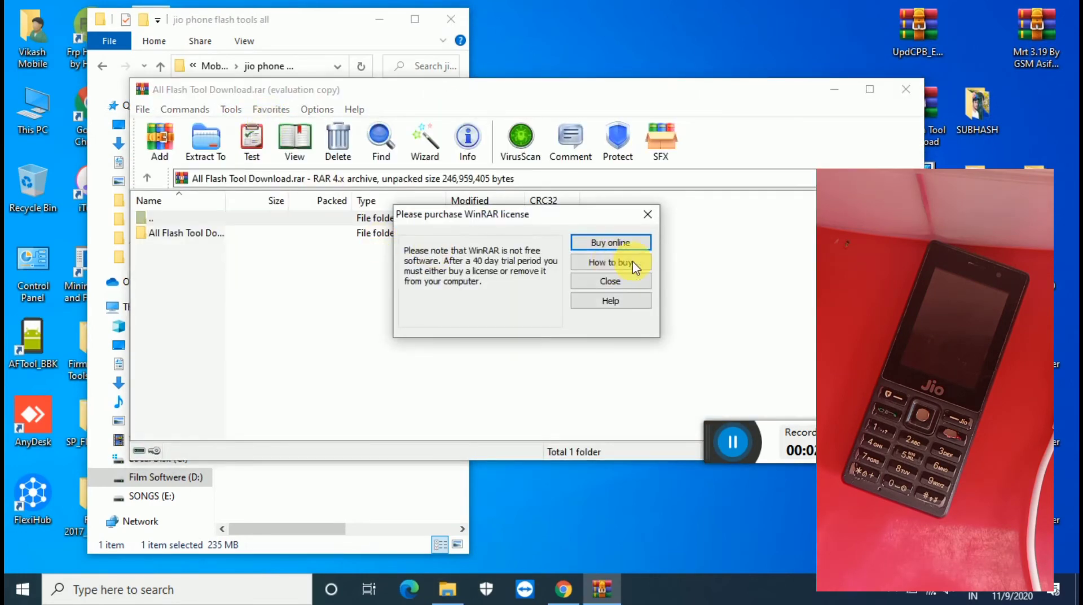
Step: Locate the Qualcomm ZIP archive inside the All Flash Tool Download archive, and close the archive and its folder window
left_click(606, 280)
left_click(358, 233)
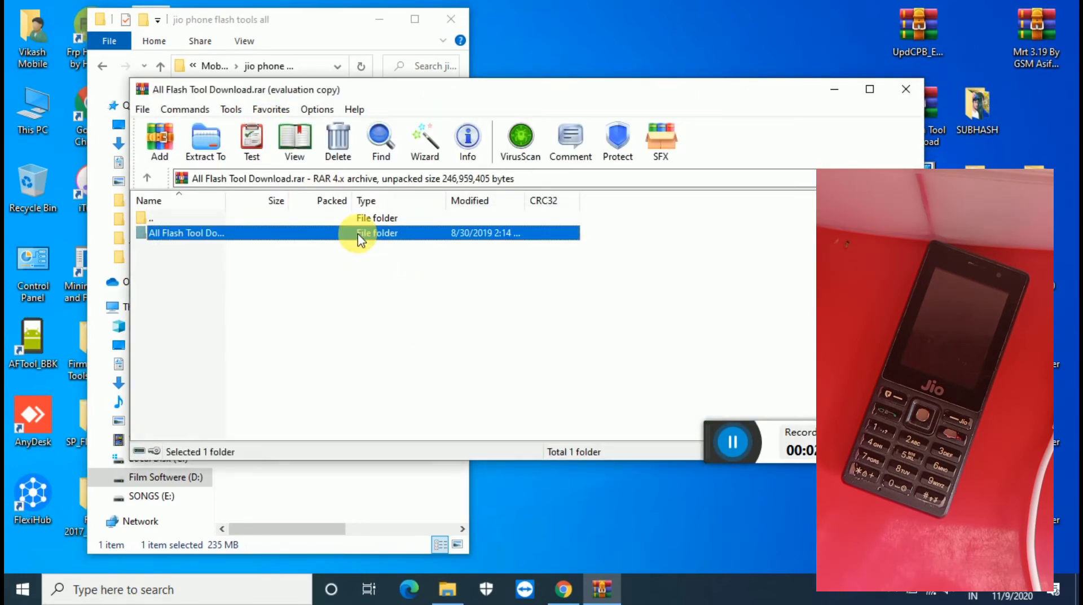
double_click(359, 234)
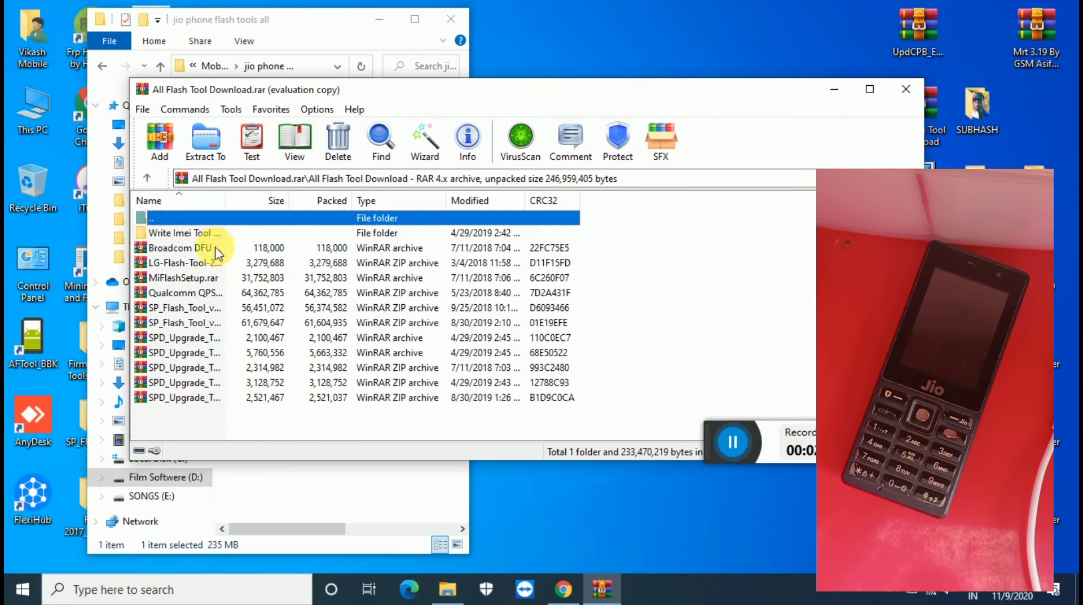
left_click(182, 294)
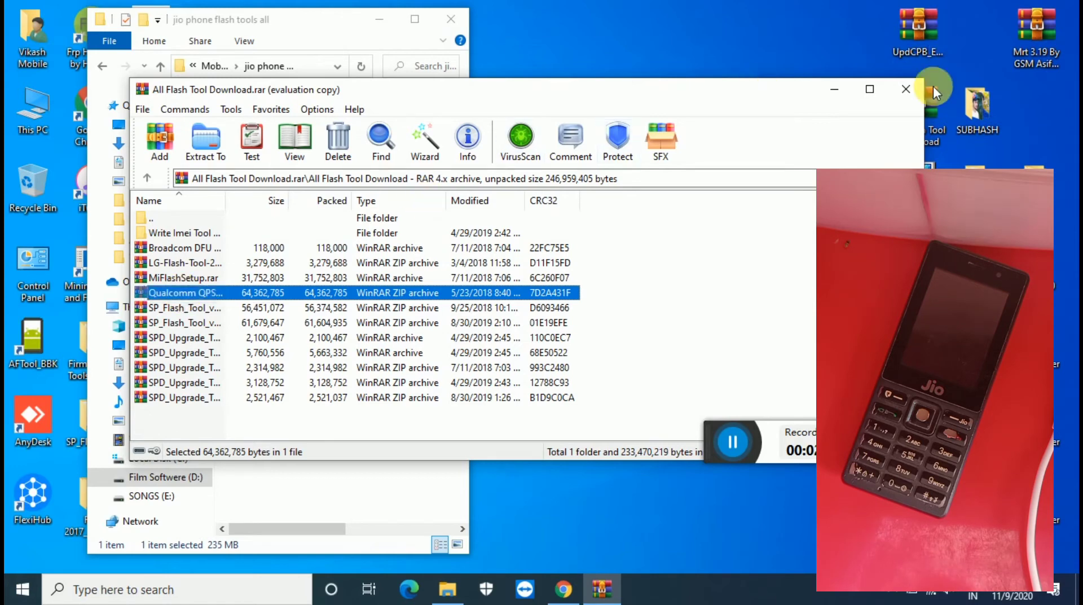
left_click(901, 92)
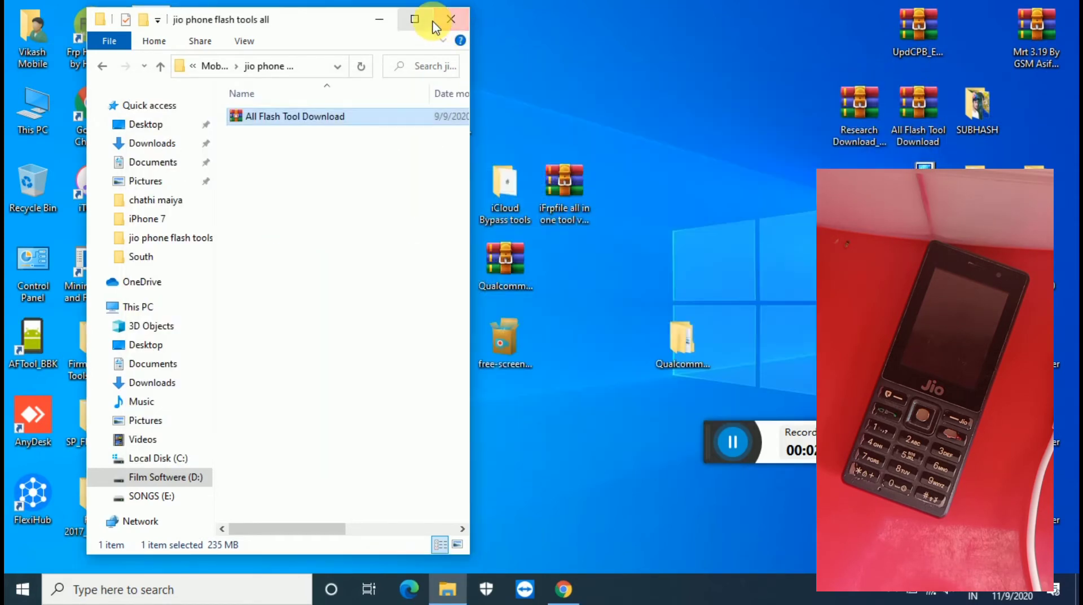
left_click(417, 20)
left_click(1060, 8)
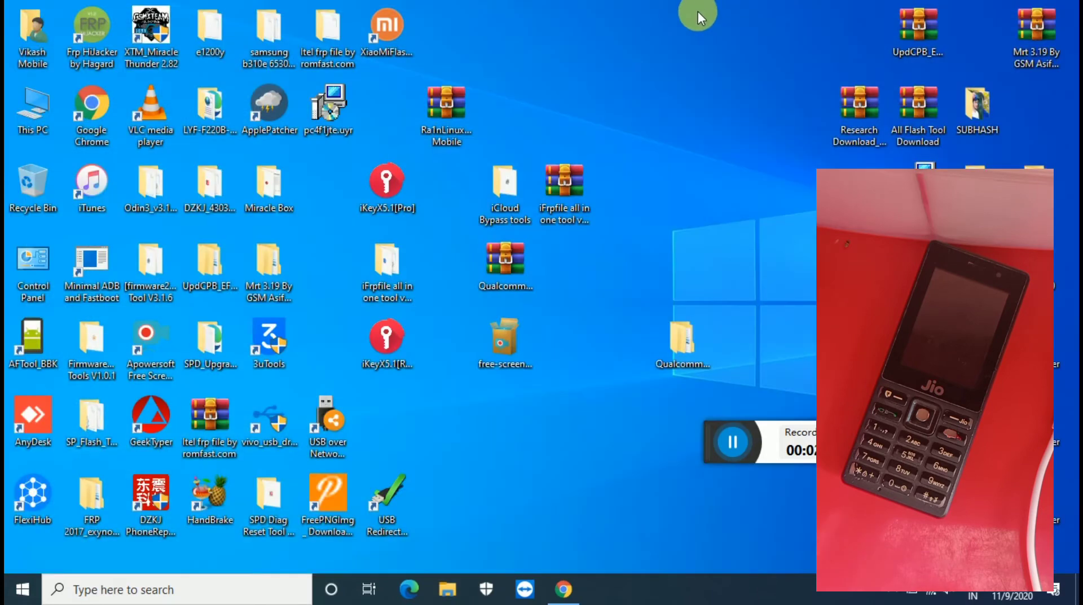
right_click(720, 53)
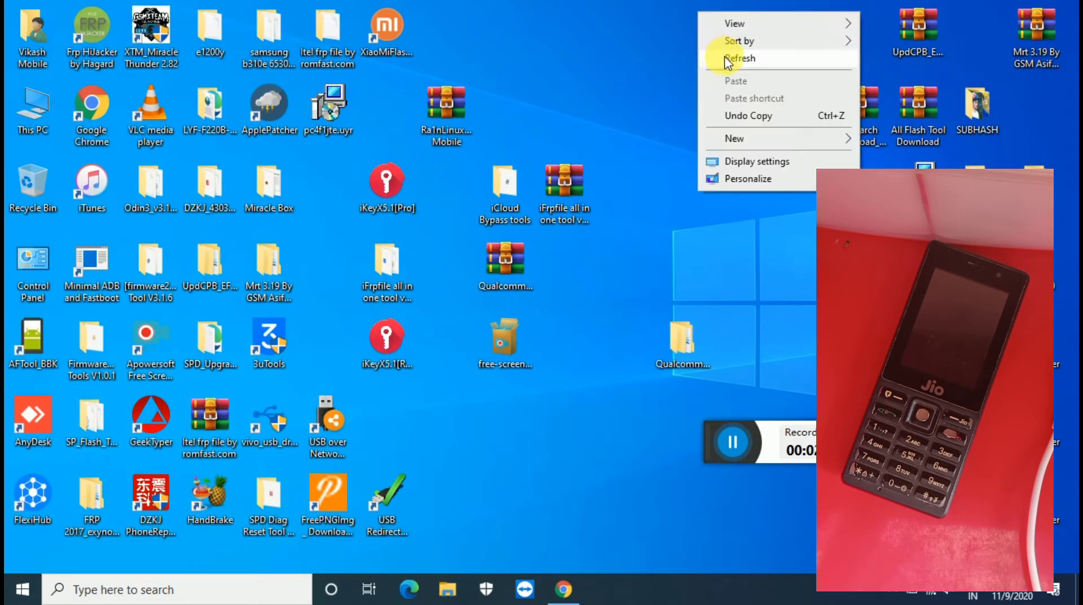
left_click(720, 56)
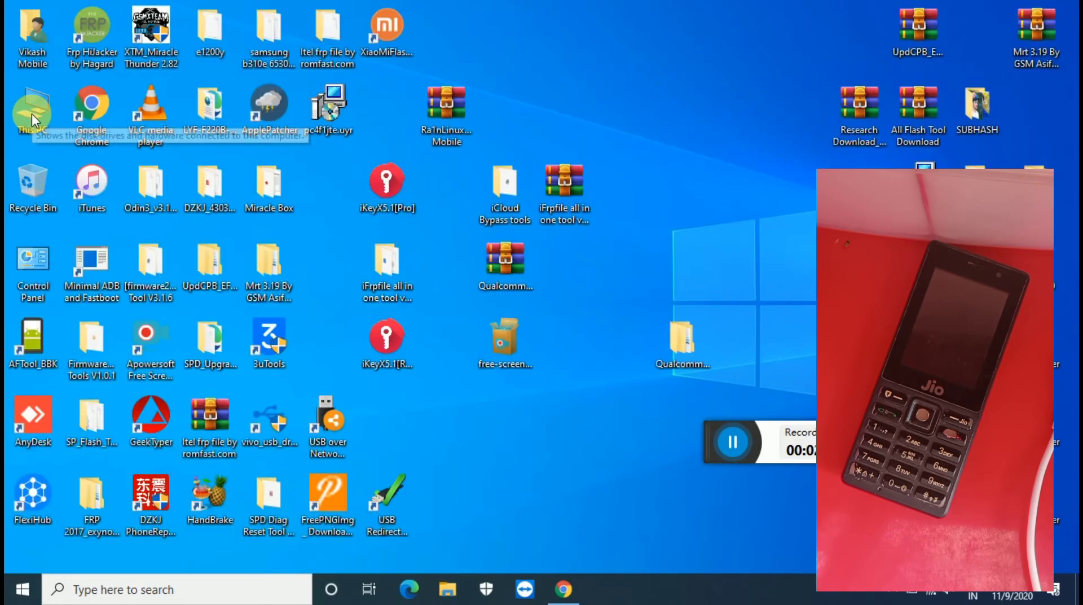
Step: Open Local Disk (C:) from This PC, look into Program Files (x86) and return to the drive's root
double_click(399, 205)
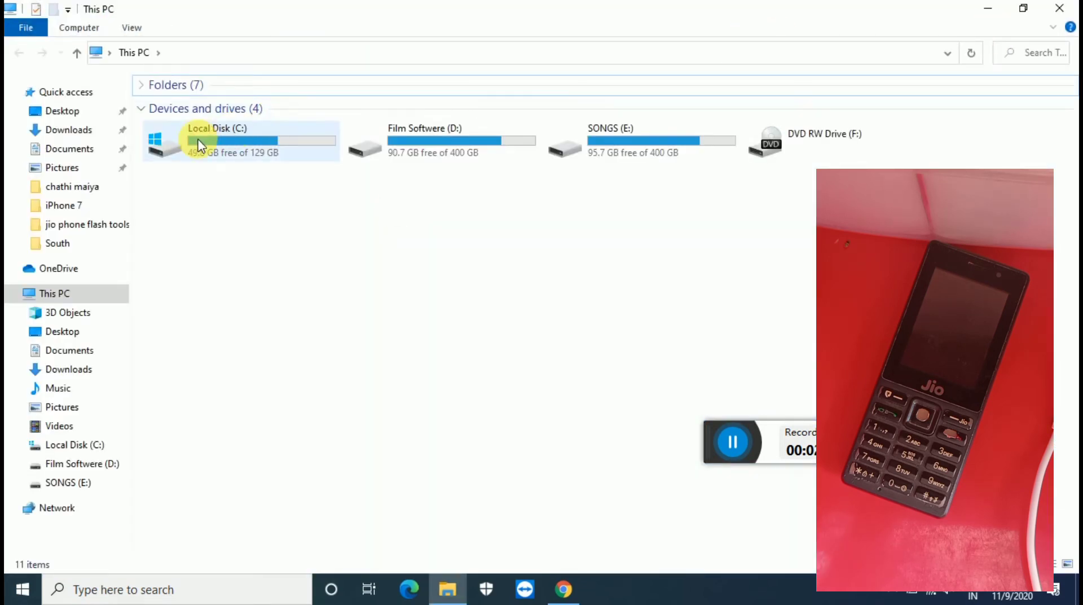
double_click(198, 144)
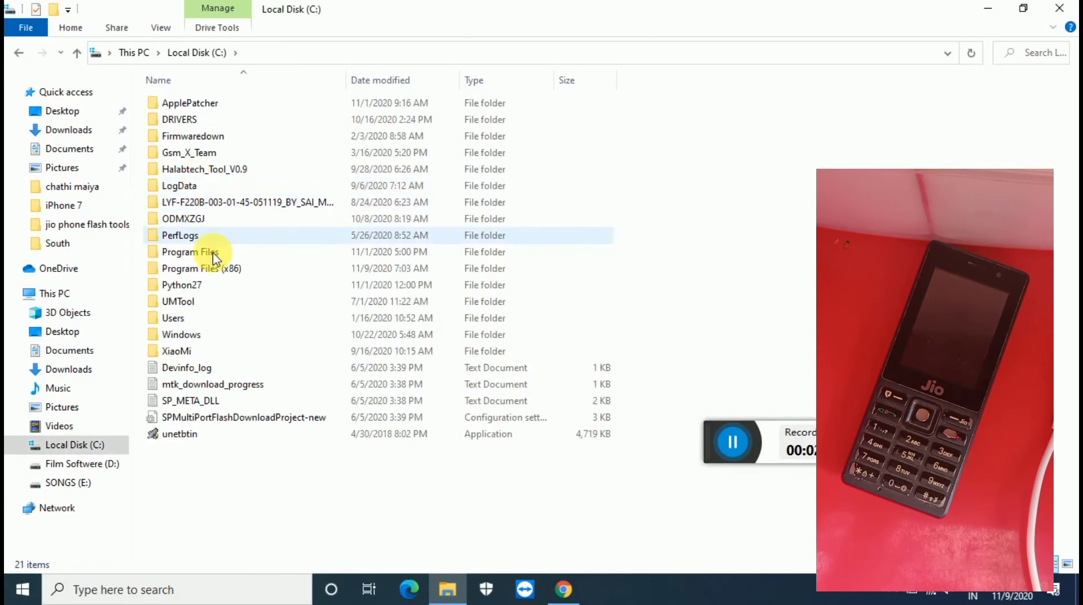
double_click(190, 270)
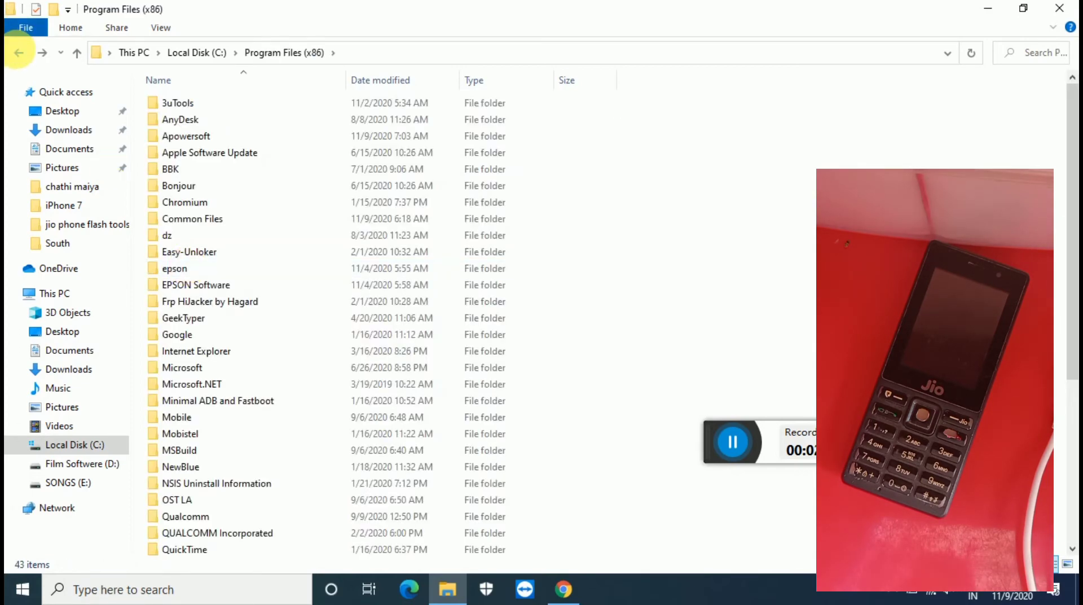
left_click(18, 52)
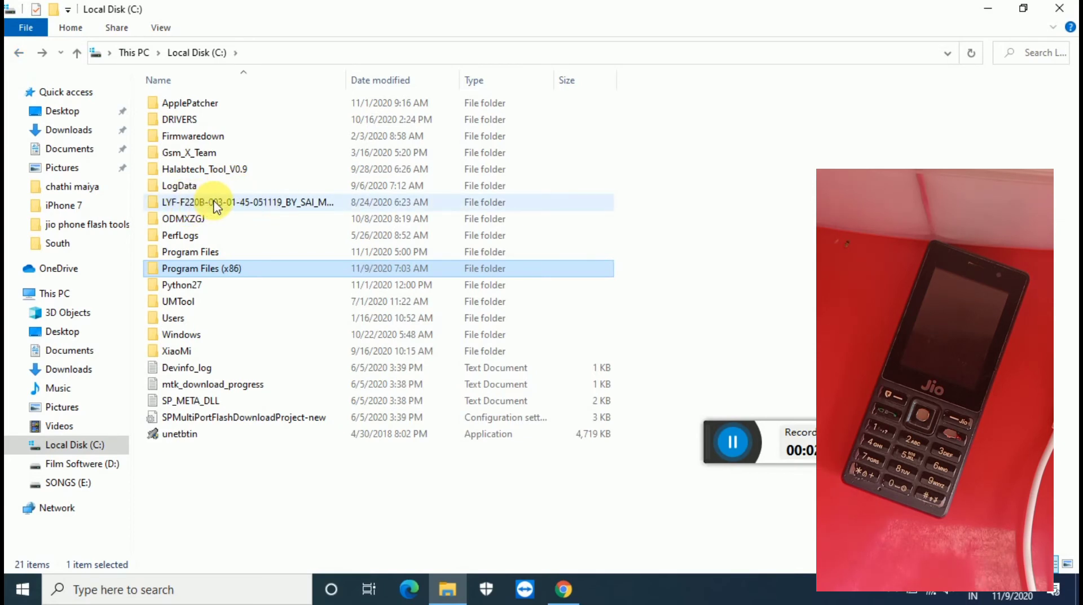
mouse_move(216, 207)
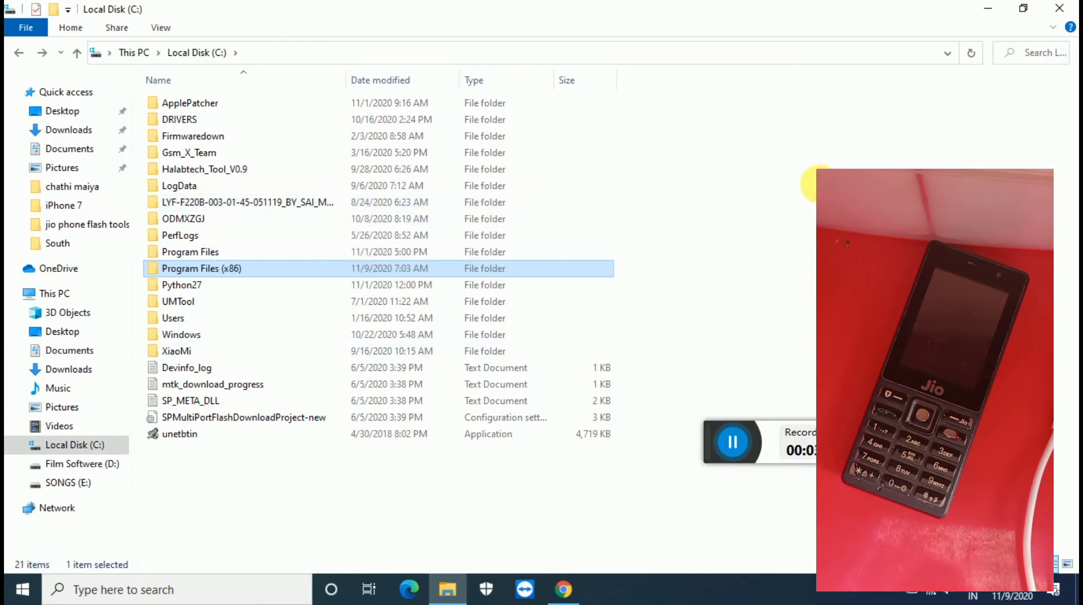
left_click(779, 177)
right_click(781, 179)
left_click(797, 228)
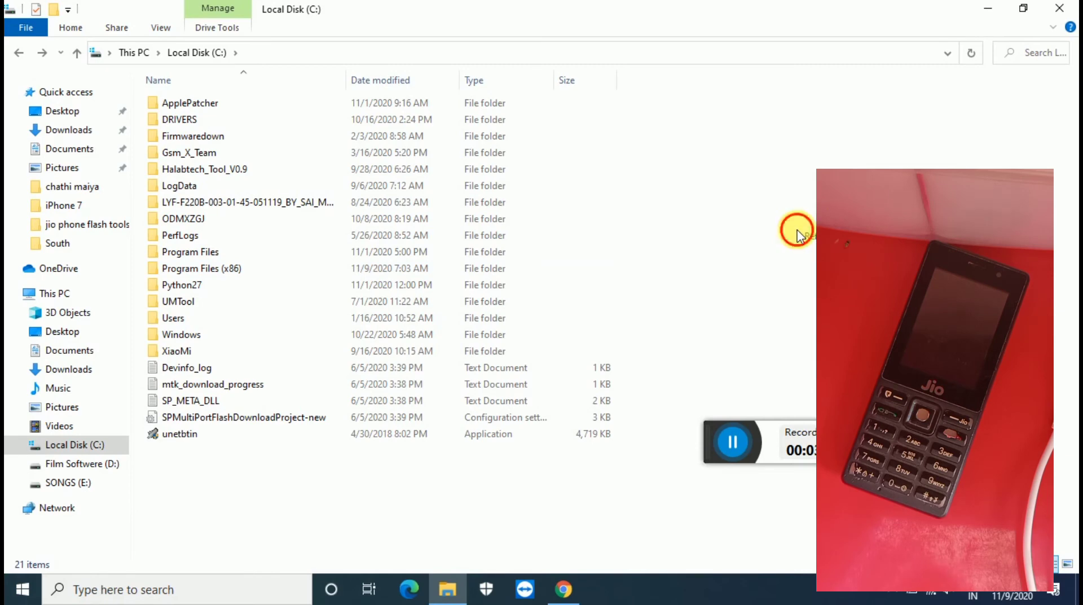
Step: Open the bin folder of QPST inside the Qualcomm folder of Program Files (x86)
left_click(205, 268)
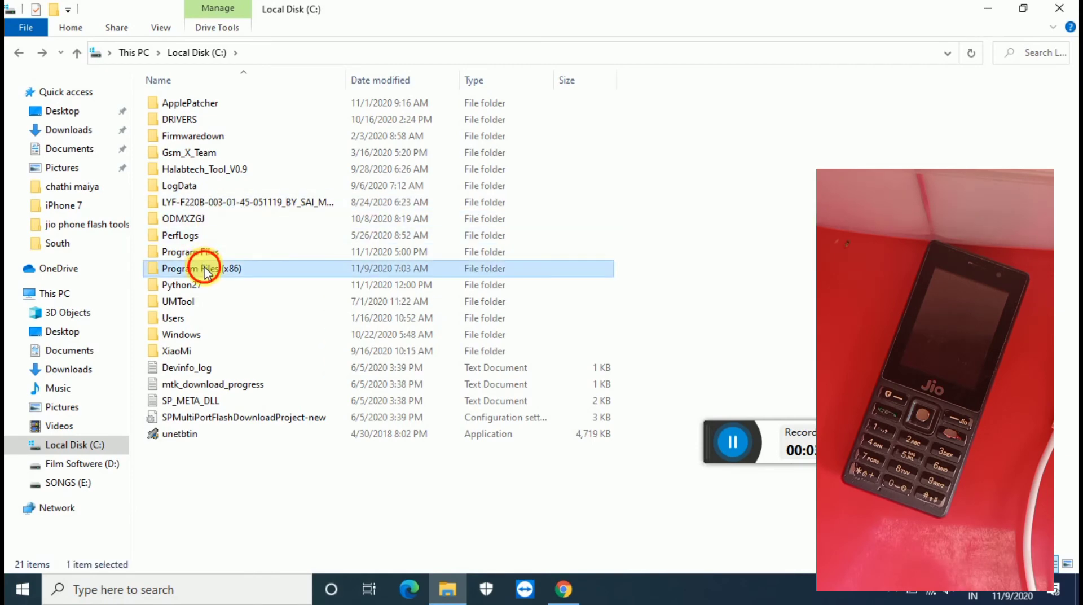
double_click(204, 269)
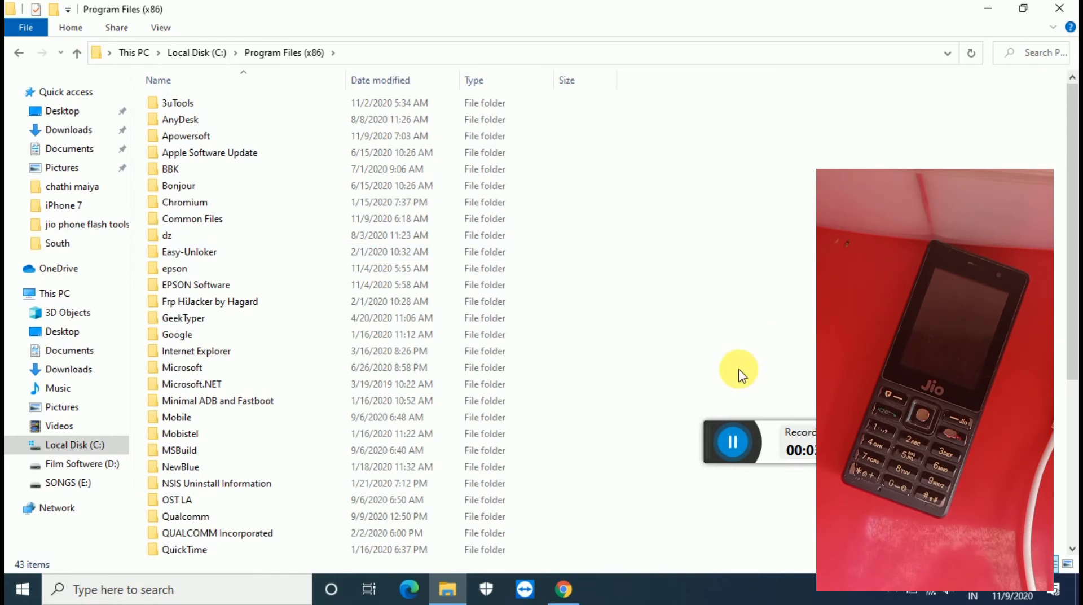
key("q")
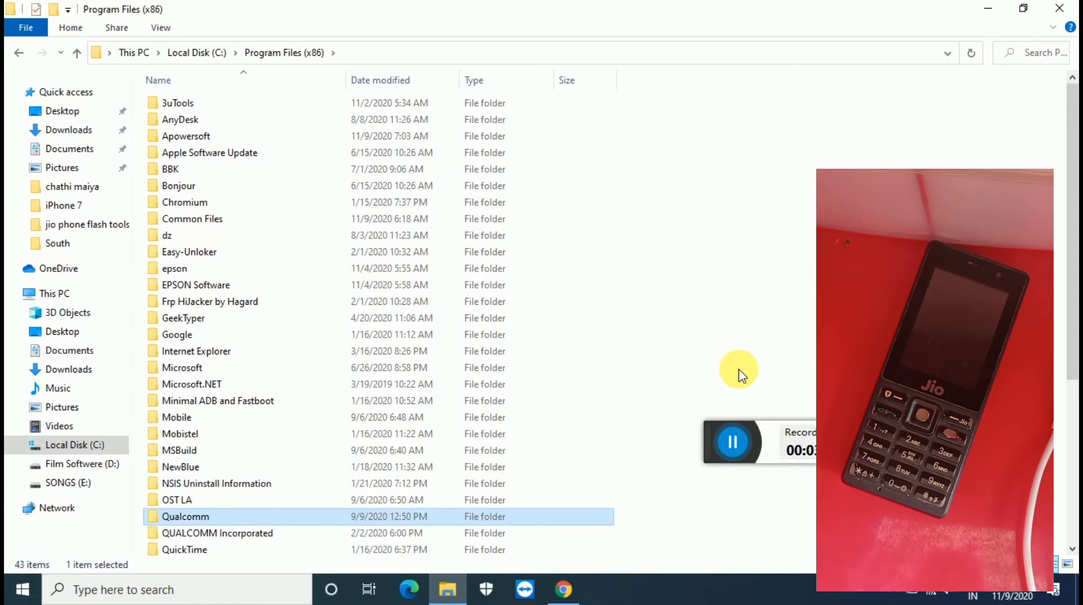
double_click(217, 520)
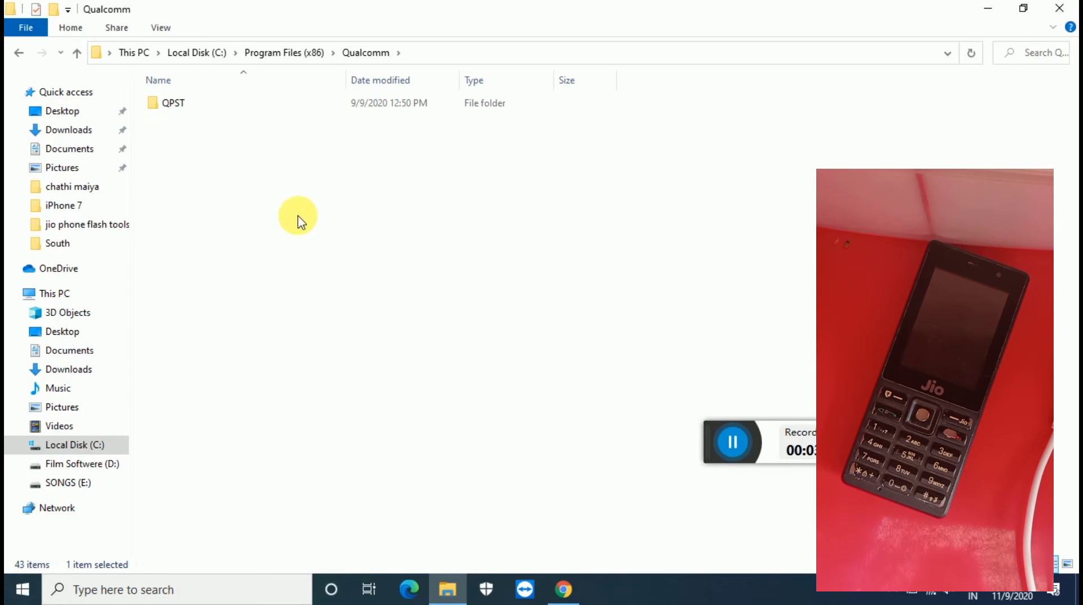
double_click(198, 108)
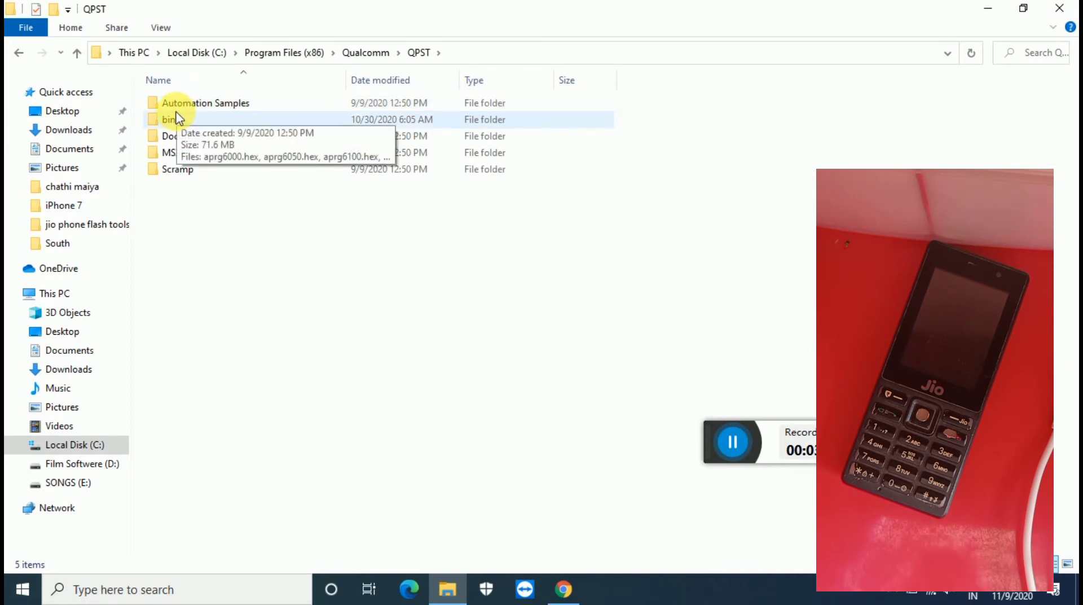
left_click(177, 119)
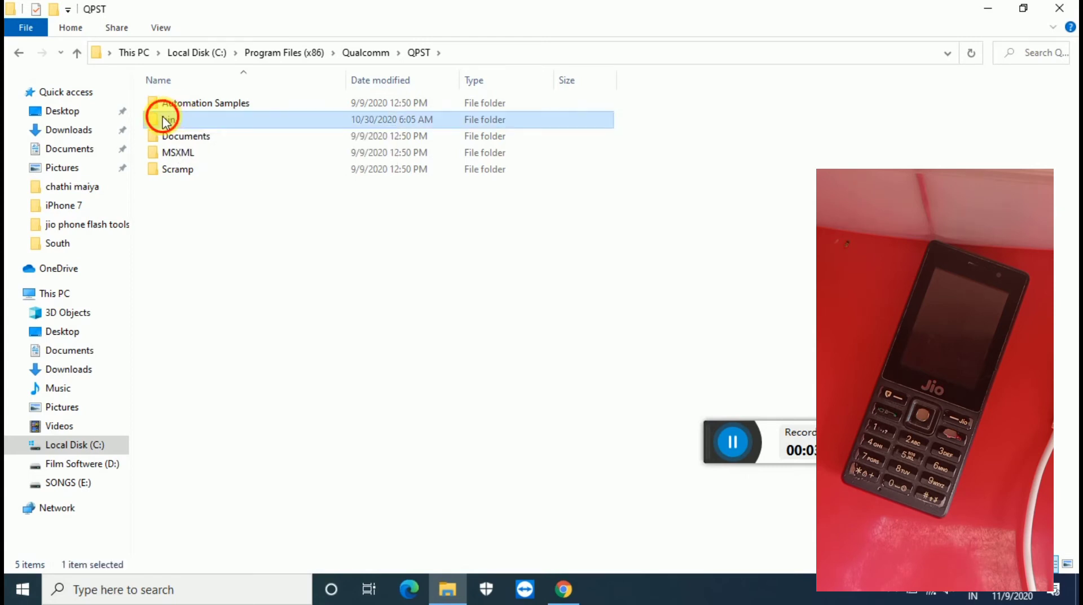
double_click(163, 116)
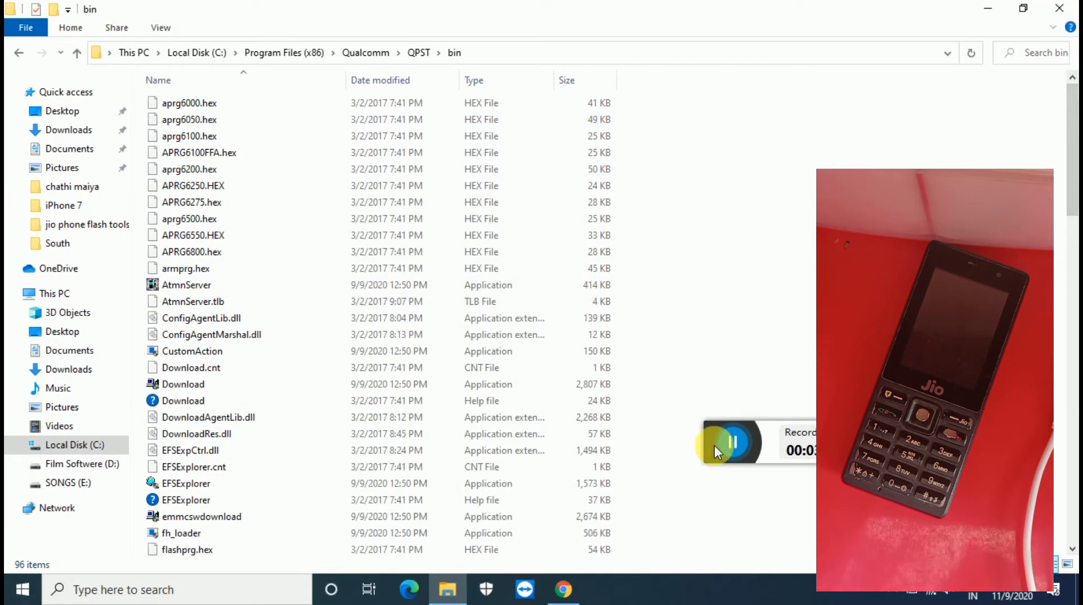
Step: Launch the QFIL application from the QPST bin folder and move its window clear of the screen edge
left_click_drag(714, 452, 735, 549)
left_click_drag(1068, 127, 1072, 289)
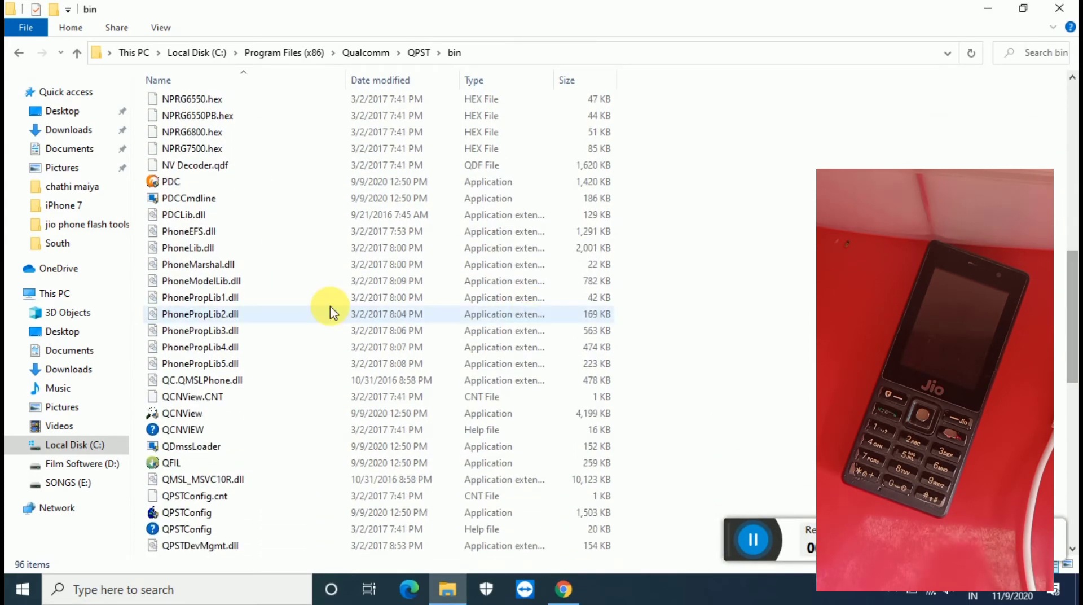
left_click(178, 465)
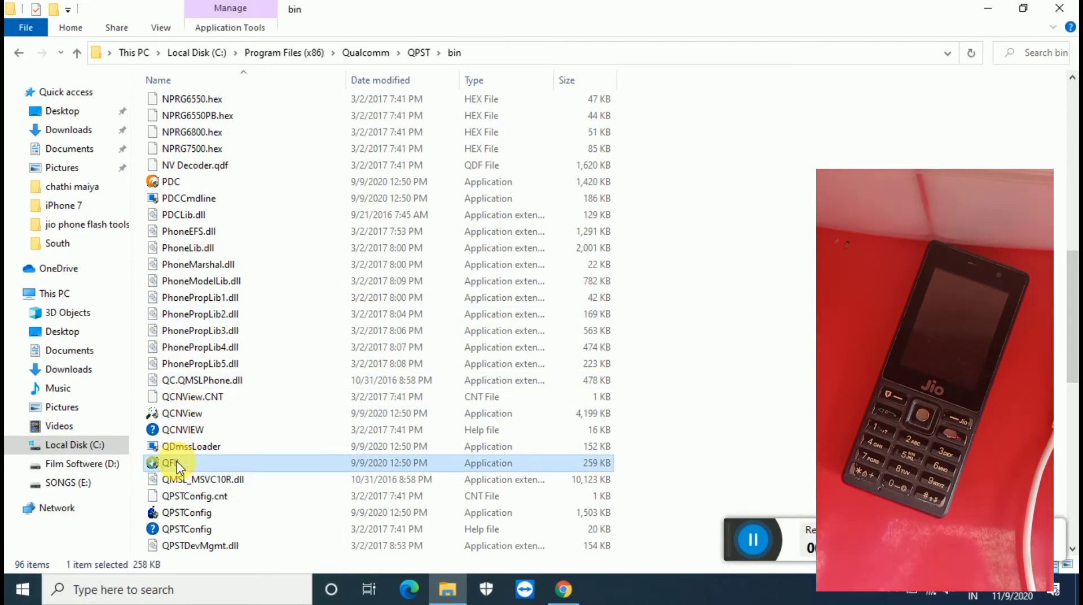
left_click(177, 466)
left_click(177, 466)
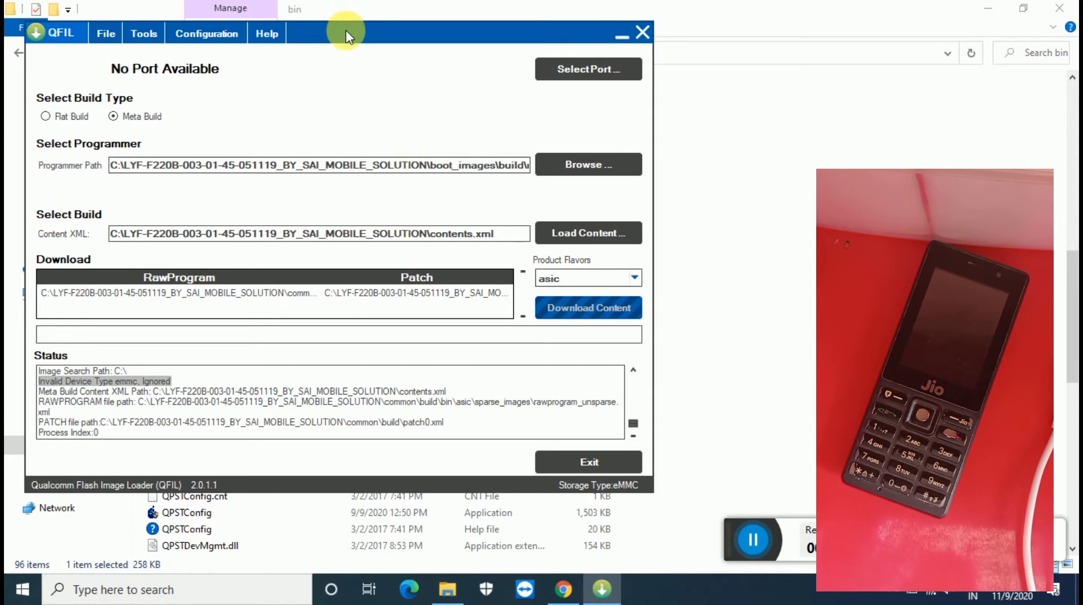
left_click_drag(346, 29, 434, 50)
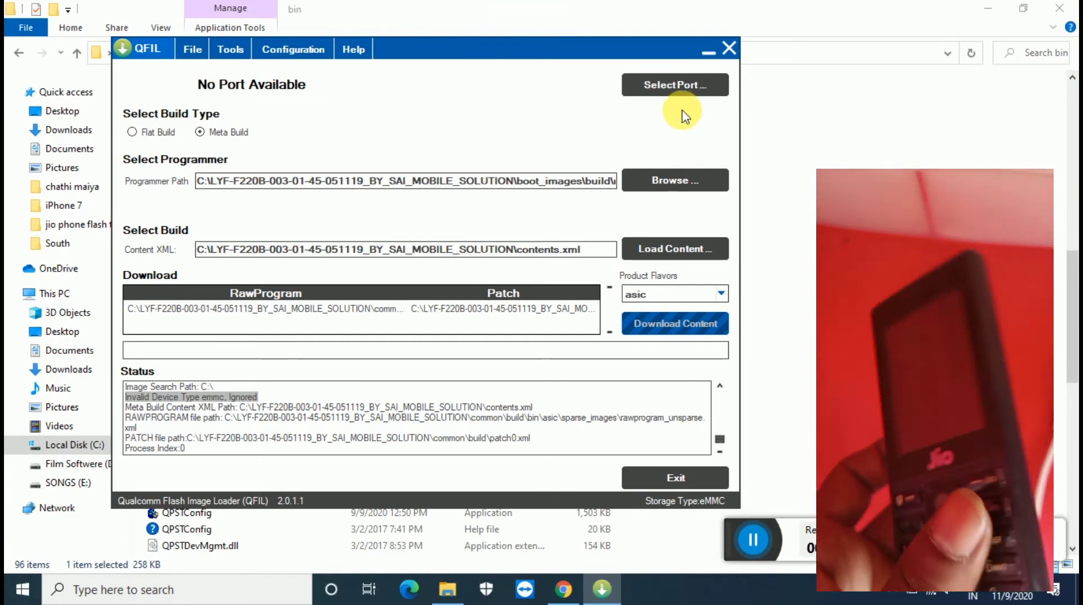
Step: Select port Qualcomm HS-USB QDLoader 9008 (COM12) and start downloading the loaded firmware content to the phone
left_click(676, 90)
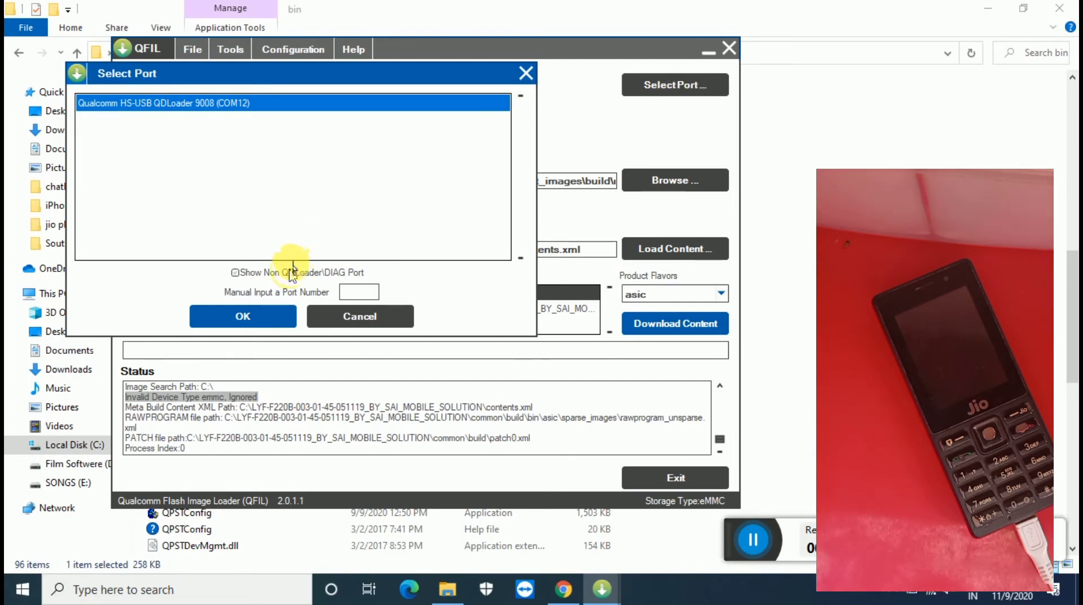
left_click(232, 314)
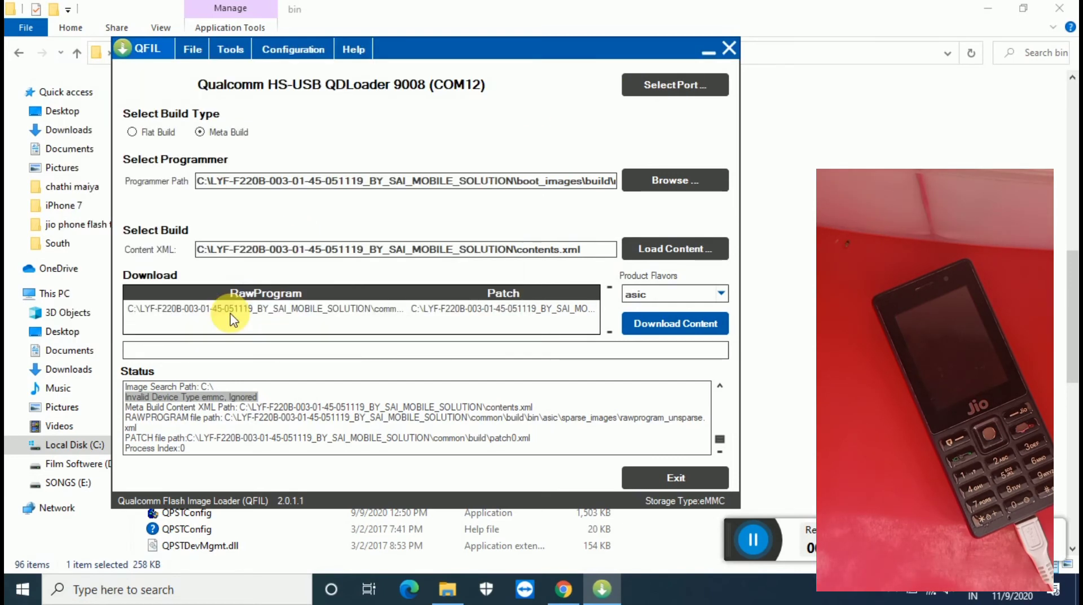
left_click(655, 321)
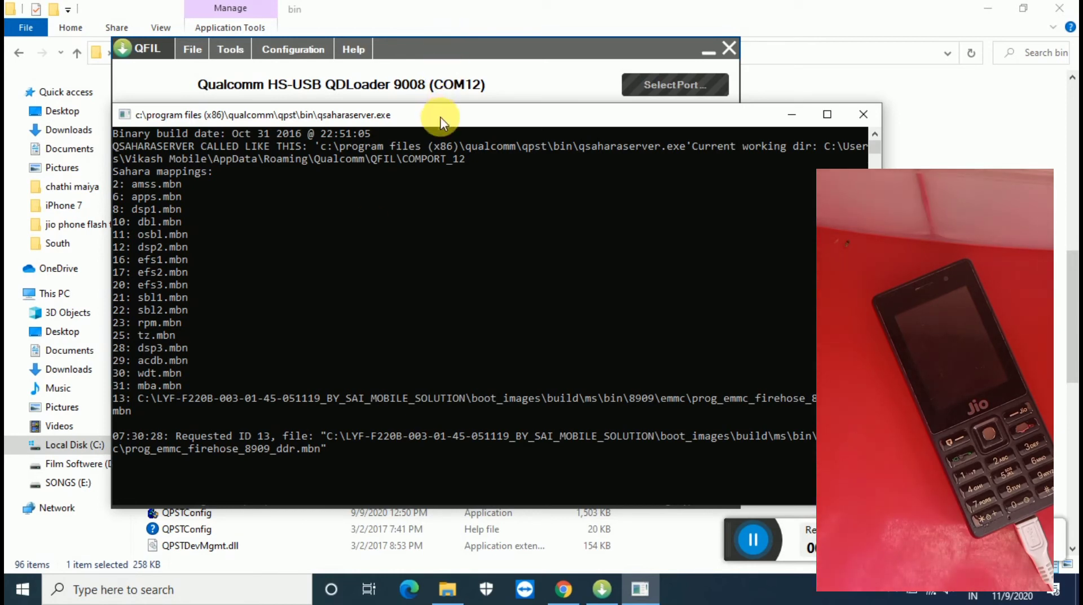
mouse_move(441, 121)
left_mouse_down()
mouse_move(552, 185)
mouse_move(732, 239)
mouse_move(734, 209)
mouse_move(510, 198)
mouse_move(452, 144)
mouse_move(449, 127)
left_mouse_up()
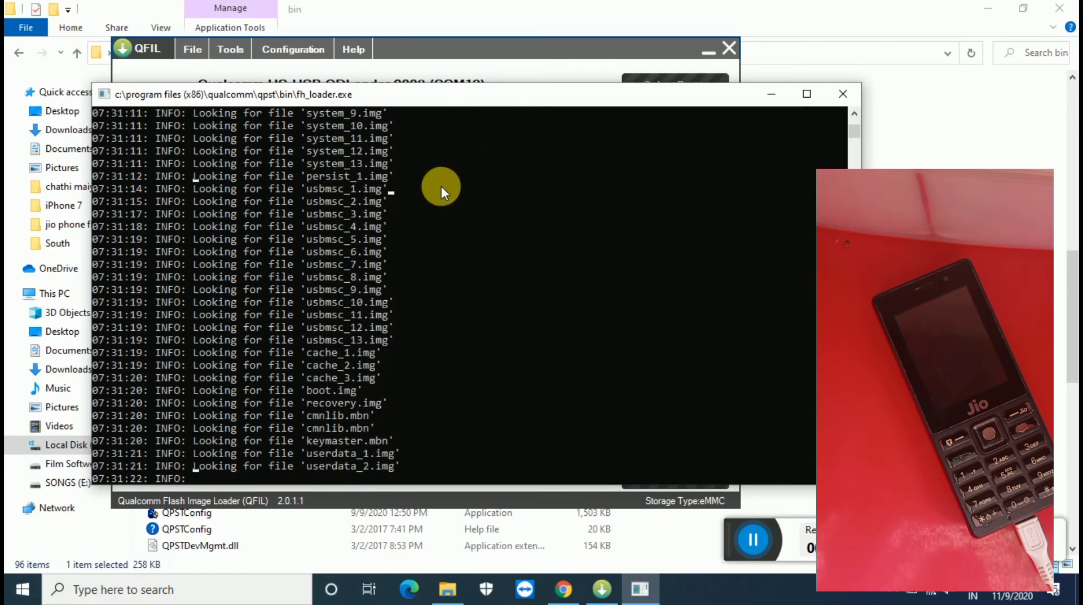
Step: Check the QFIL status and the fh_loader transfer log while the firmware downloads
left_click(501, 40)
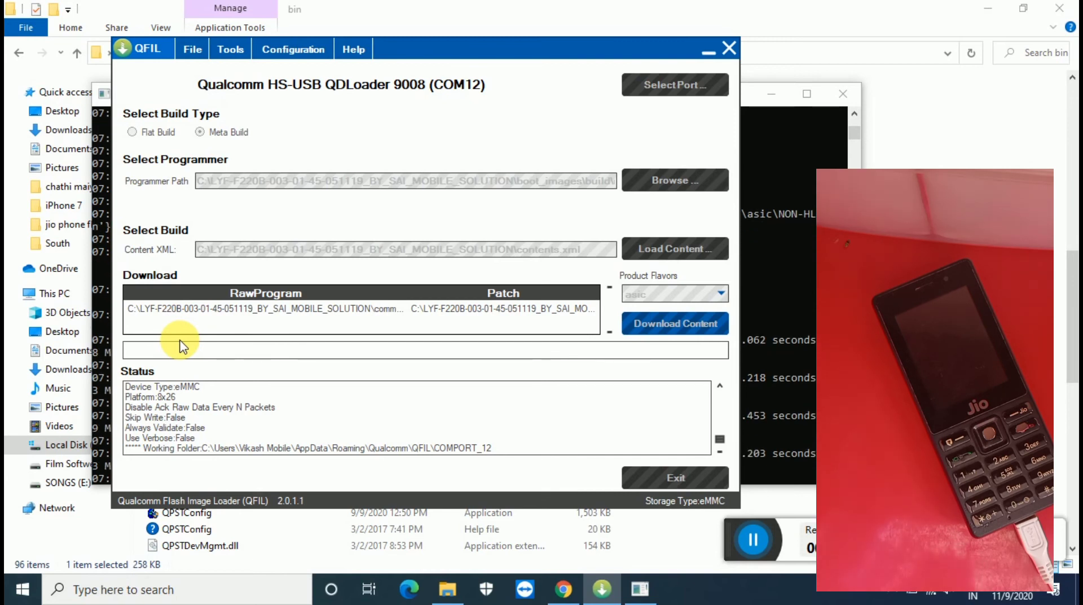
left_click(796, 174)
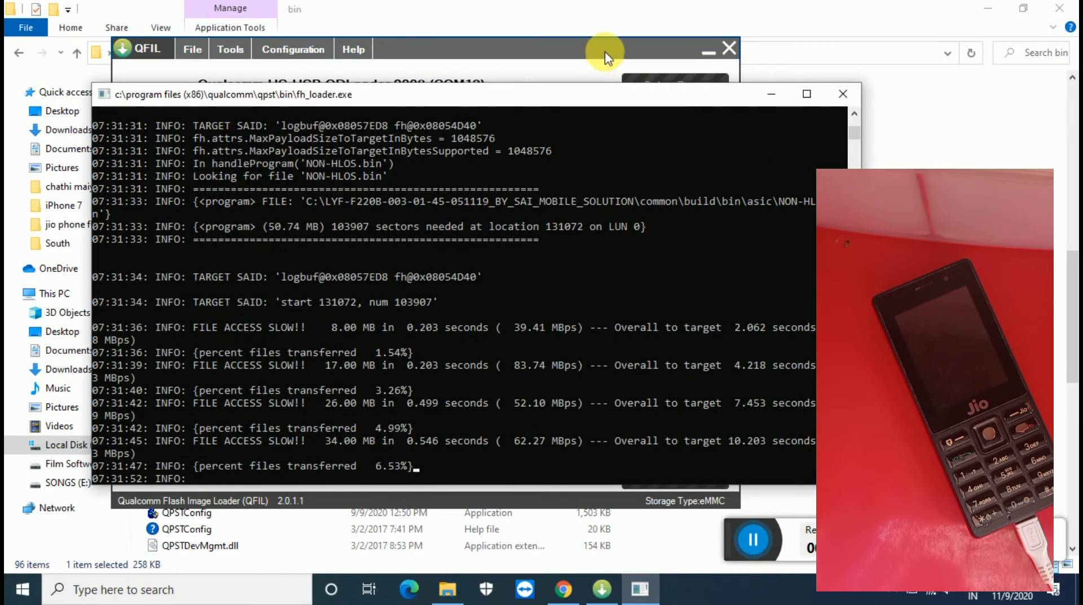
left_click(605, 54)
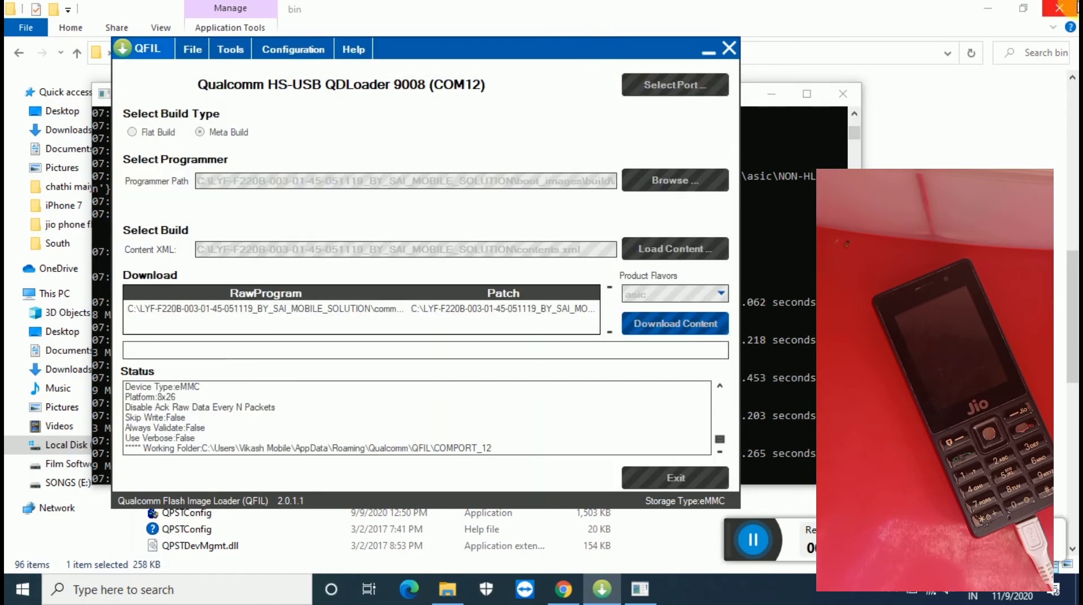
Step: Close the bin folder window behind QFIL and refresh the desktop
left_click(1077, 8)
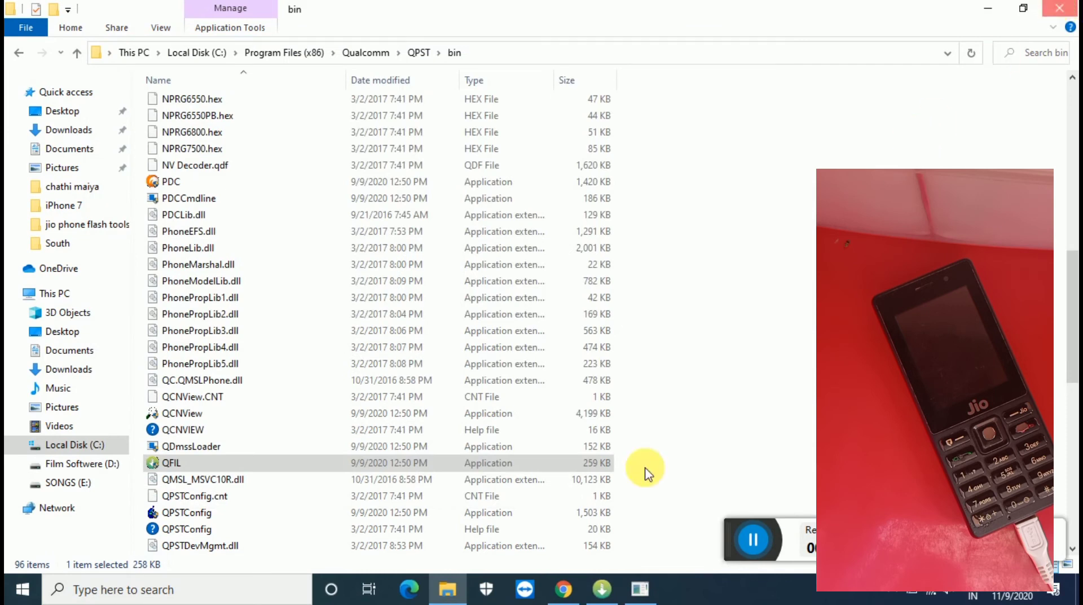
left_click(605, 589)
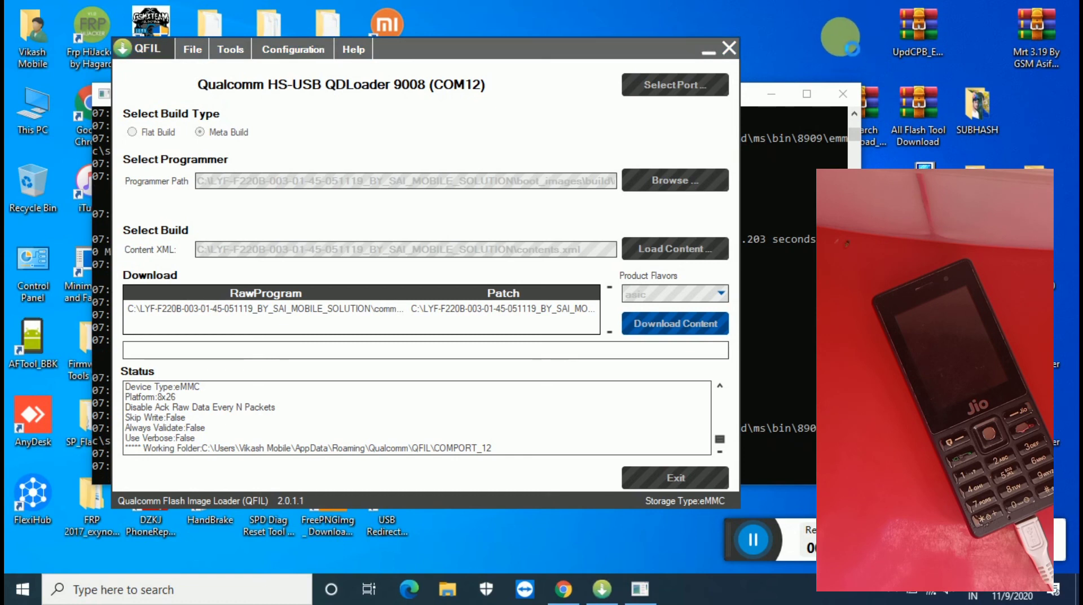
right_click(841, 36)
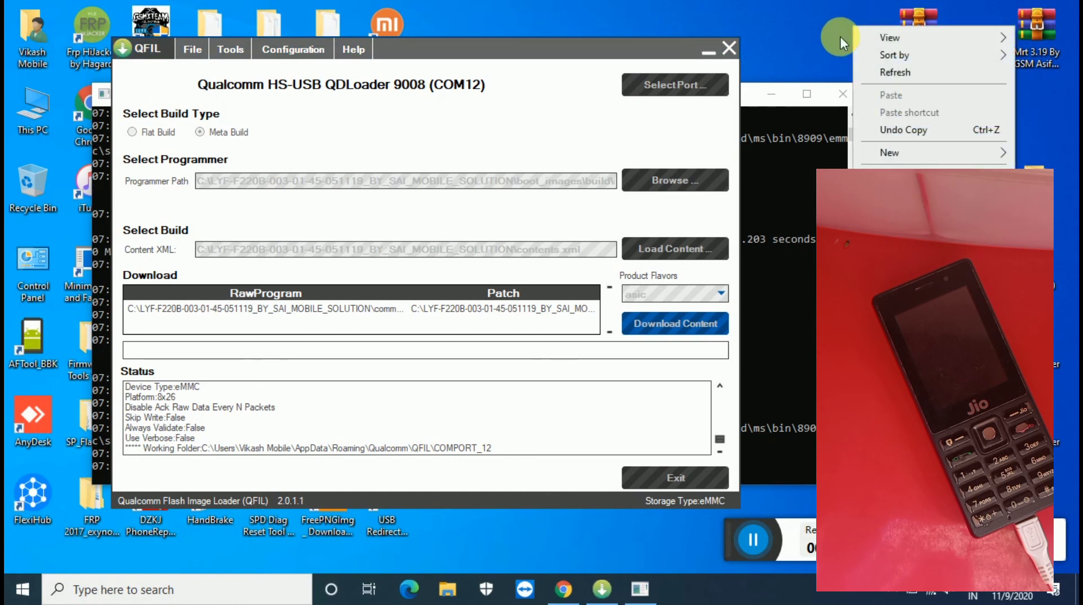
left_click(874, 73)
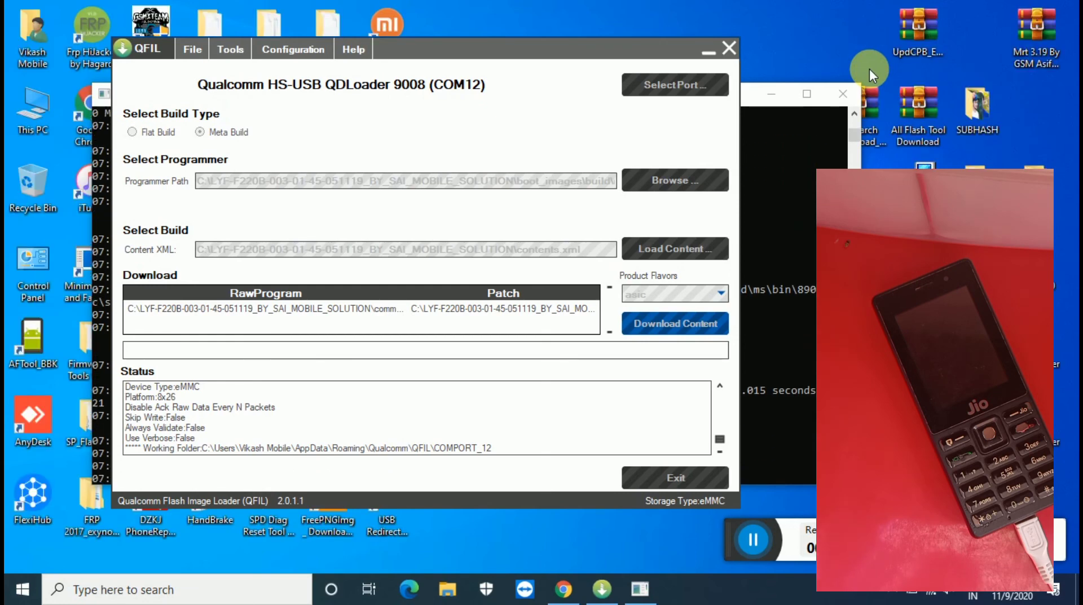
Step: Close the running fh_loader console window and bring QFIL back to the front
left_click(758, 194)
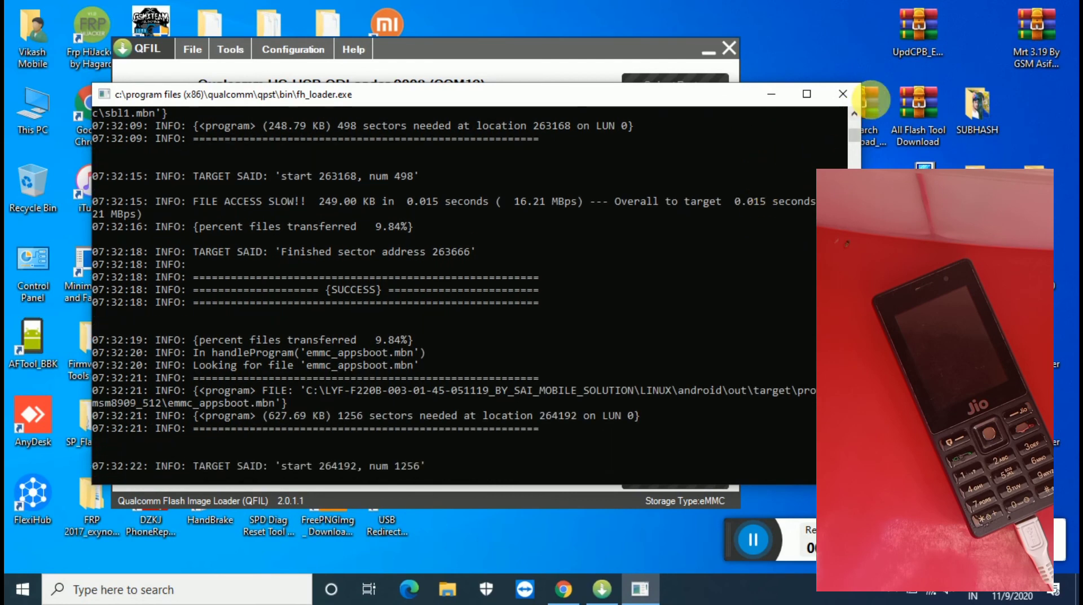
left_click(845, 95)
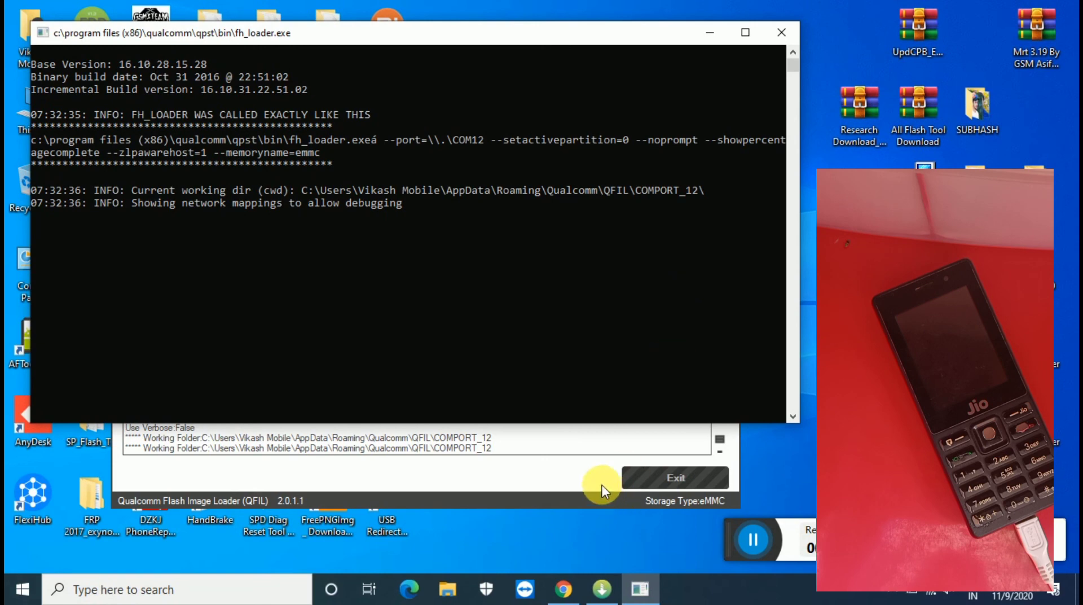
left_click(590, 468)
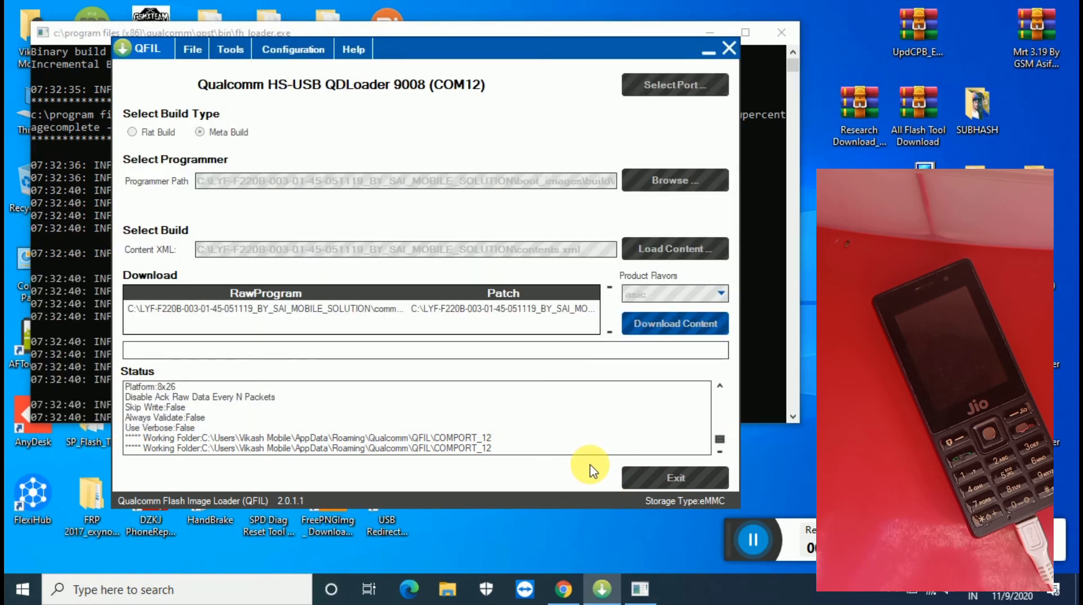